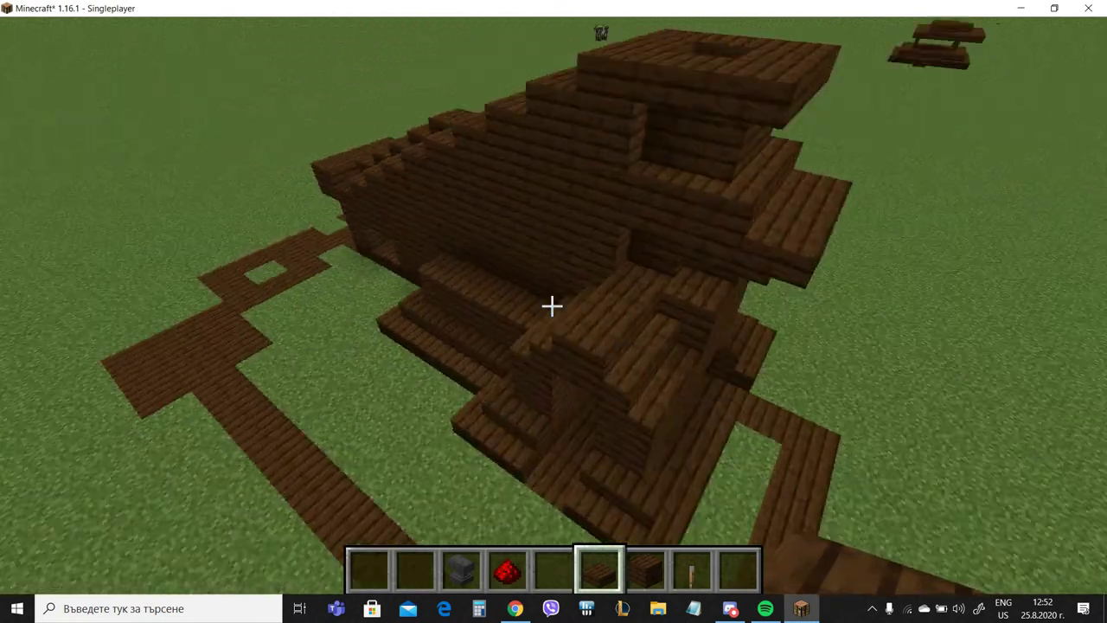
- Descend to ground level and walk along the house wall toward the tree and front steps
key(w)
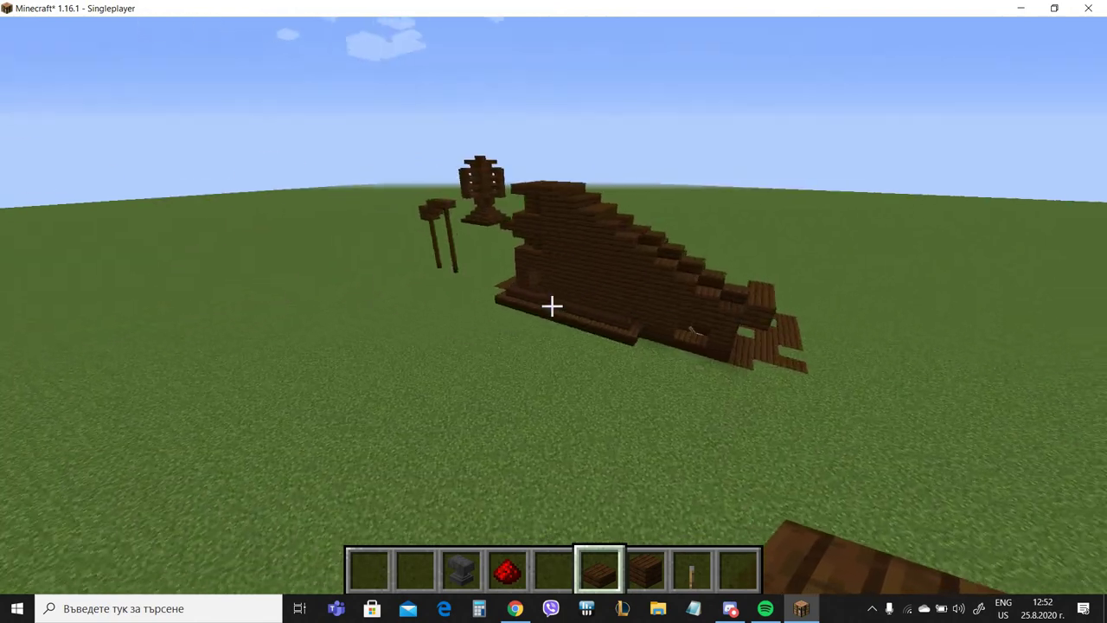
key(e)
key(e)
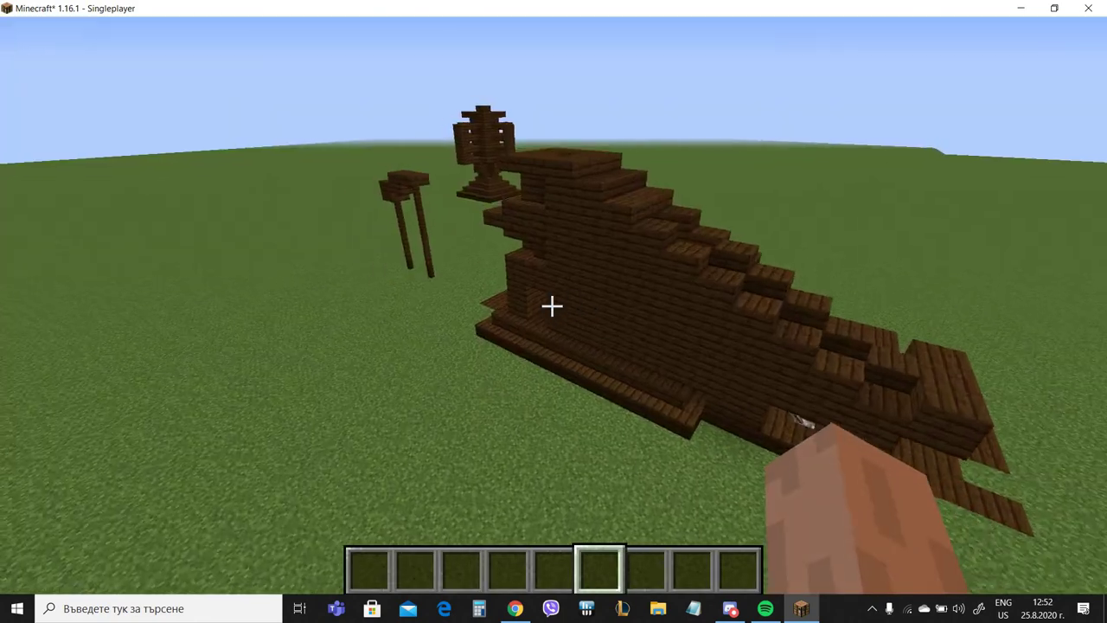
key(w)
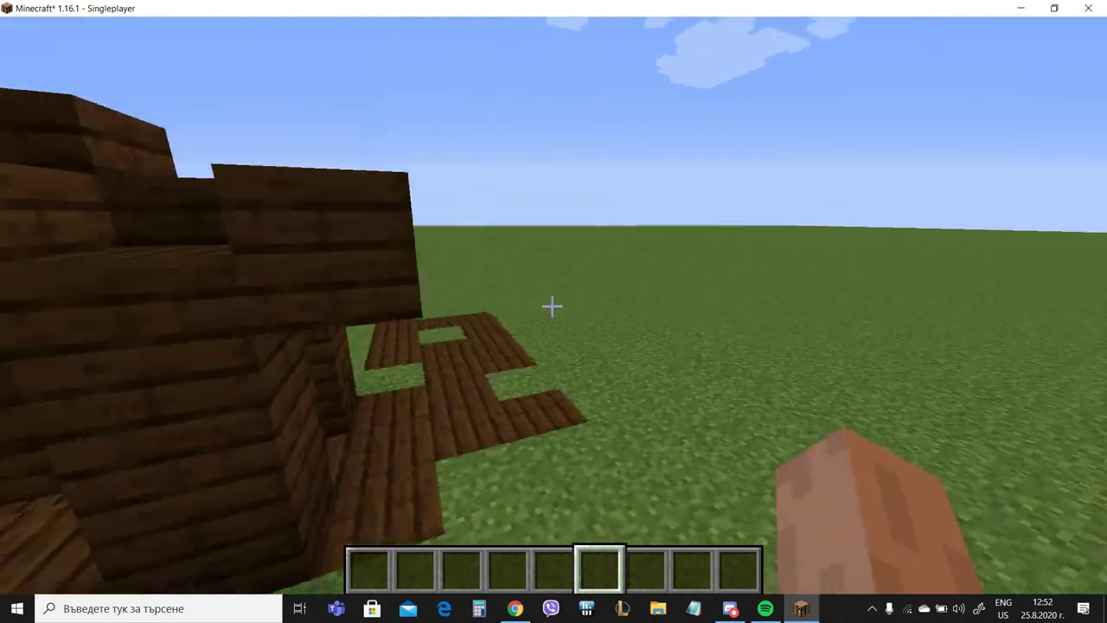
key(d)
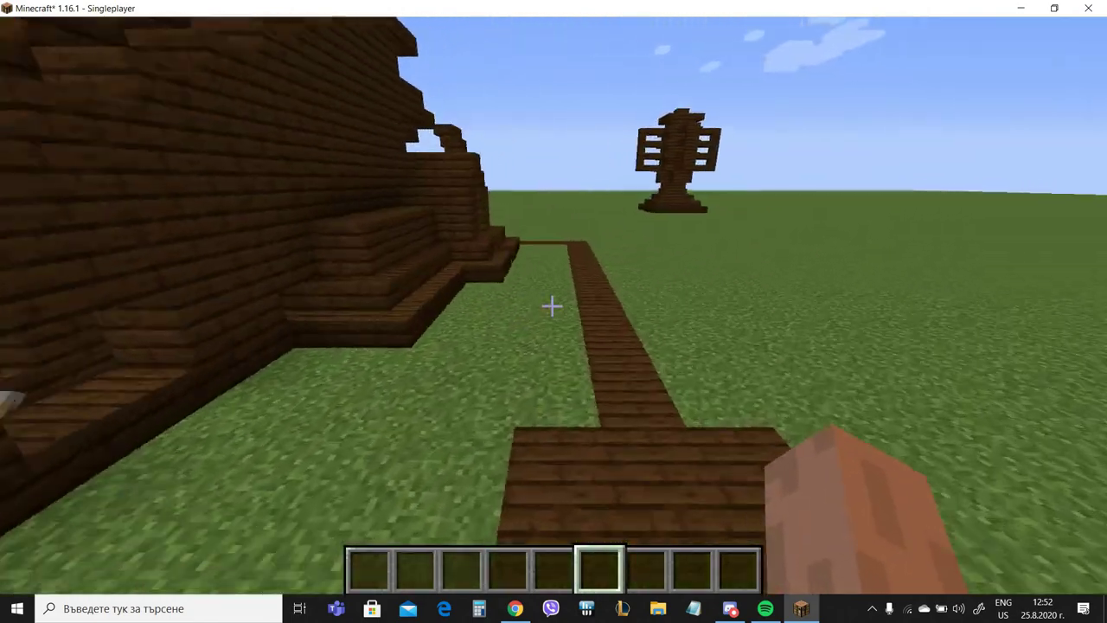
key(a)
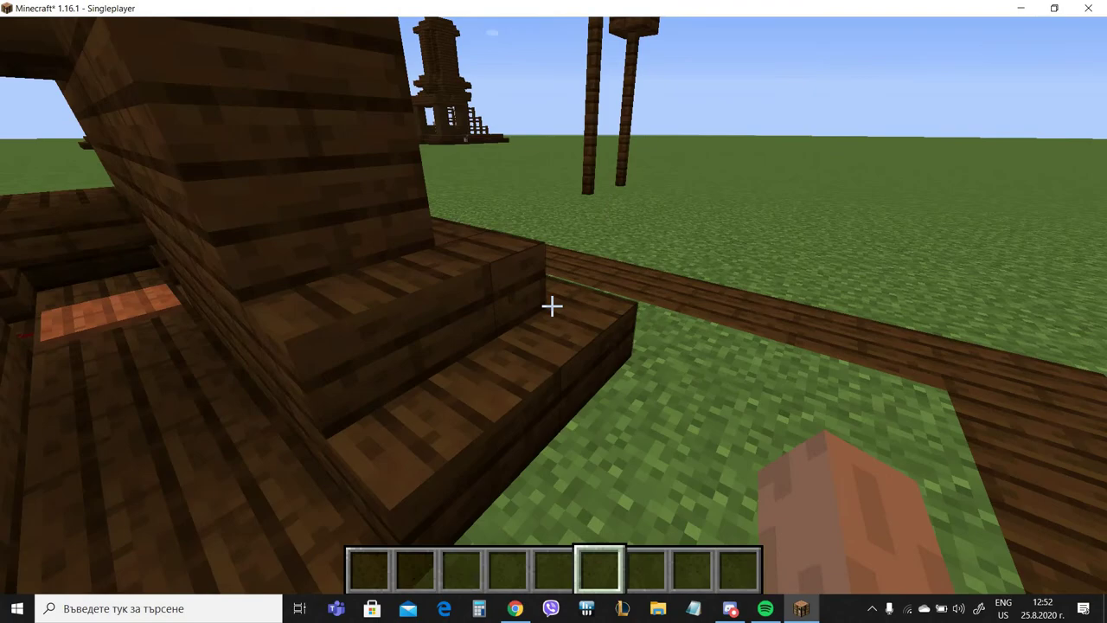
- Round the house corner and follow the wooden plank path beside the house
key(w)
key(w)
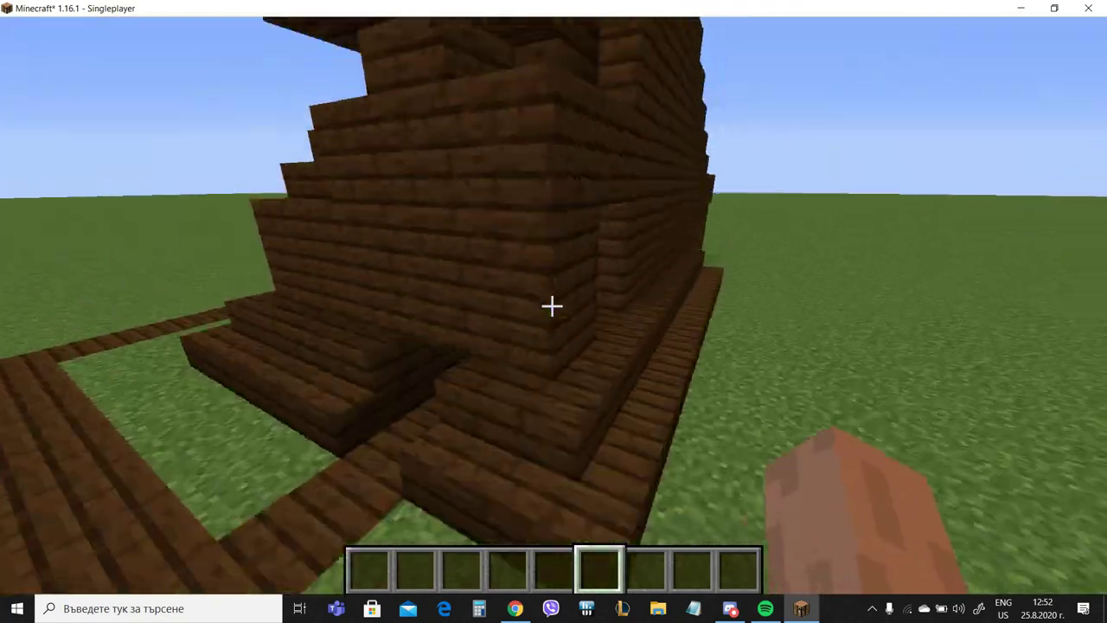
key(d)
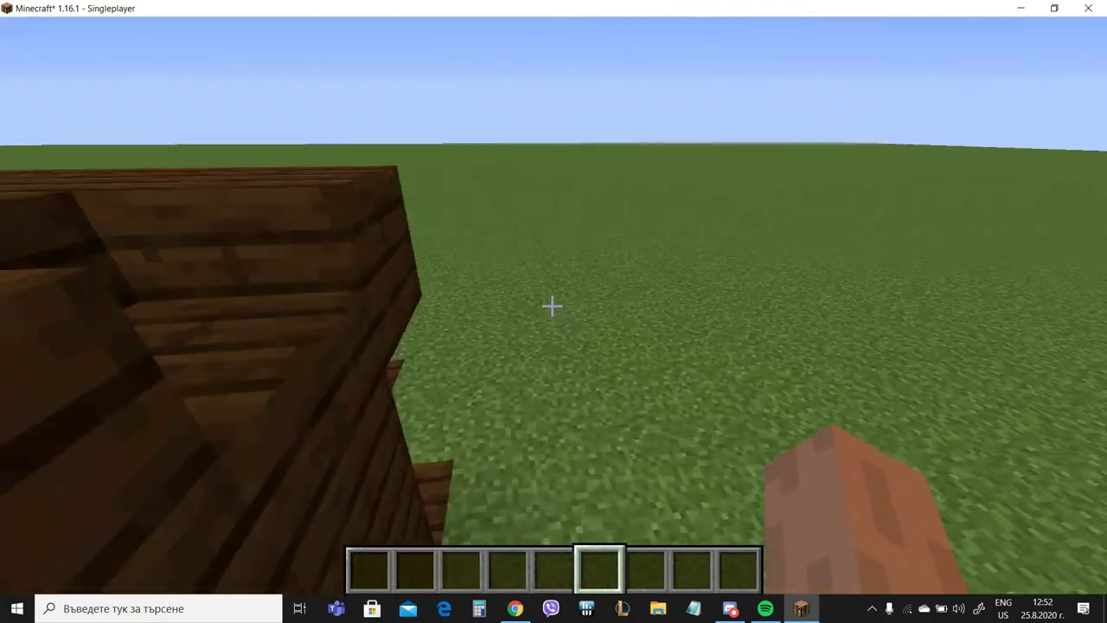
key(w)
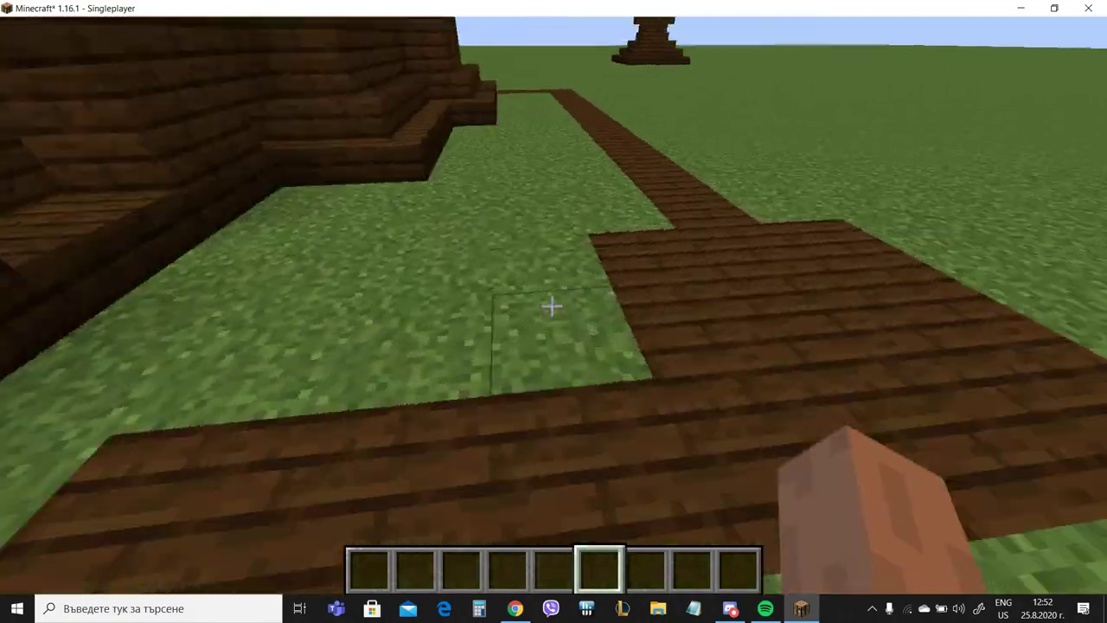
key(w)
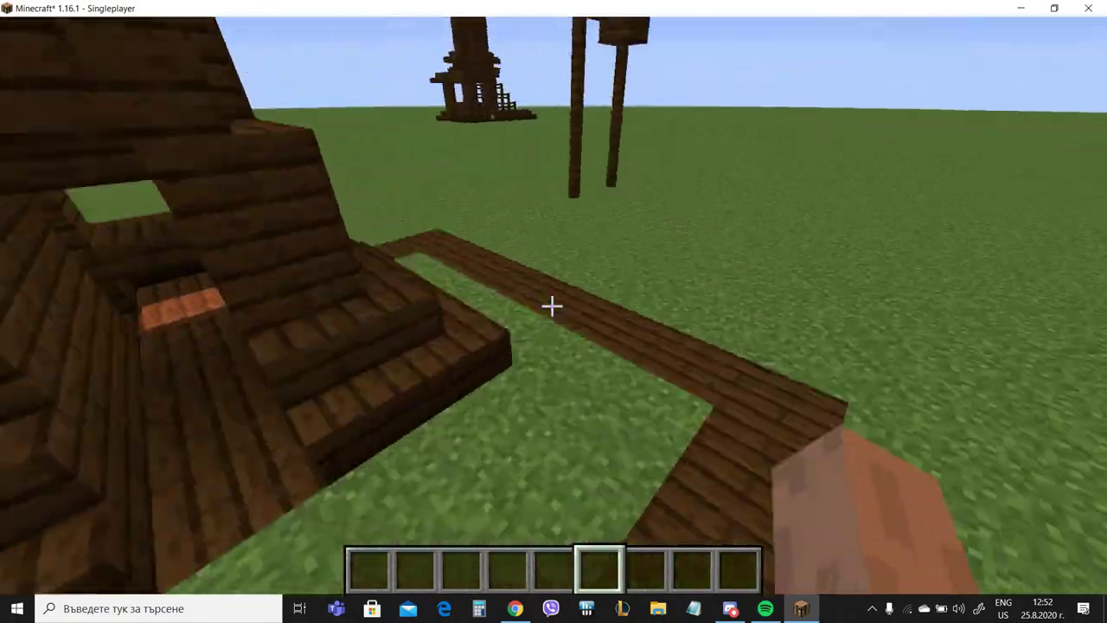
key(w)
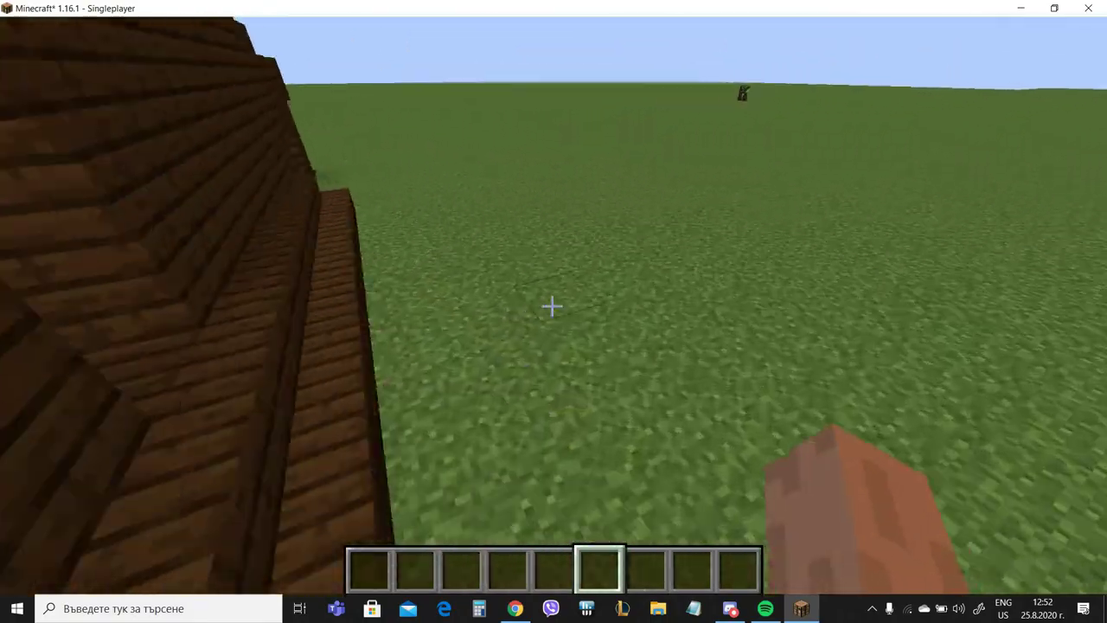
- Continue along the path to its corner, viewing the tree and lamp posts
key(w)
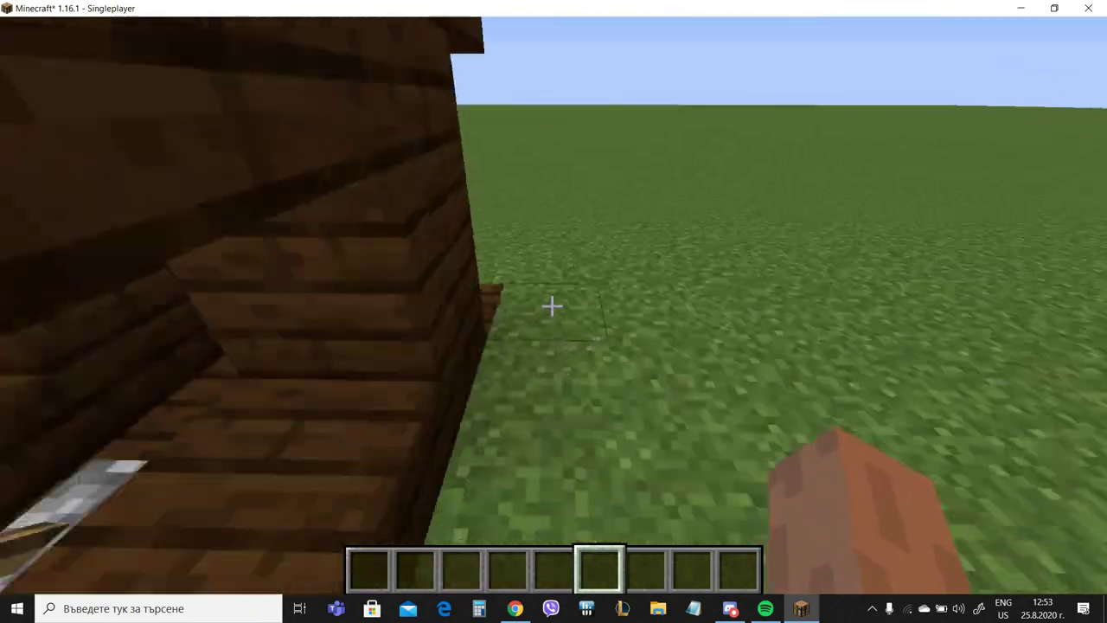
key(w)
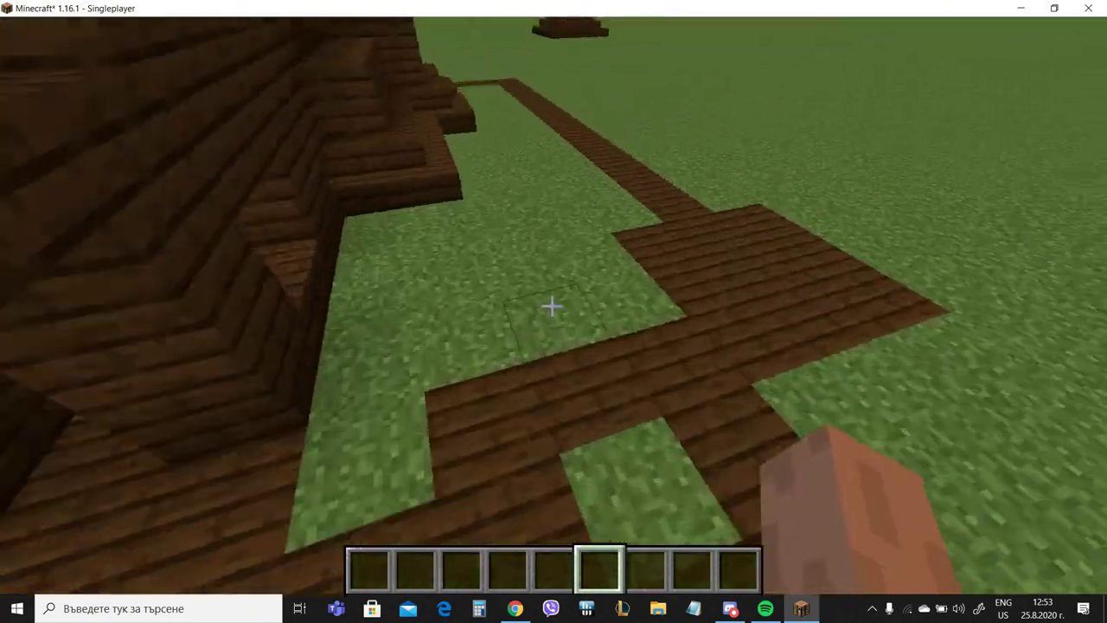
key(w)
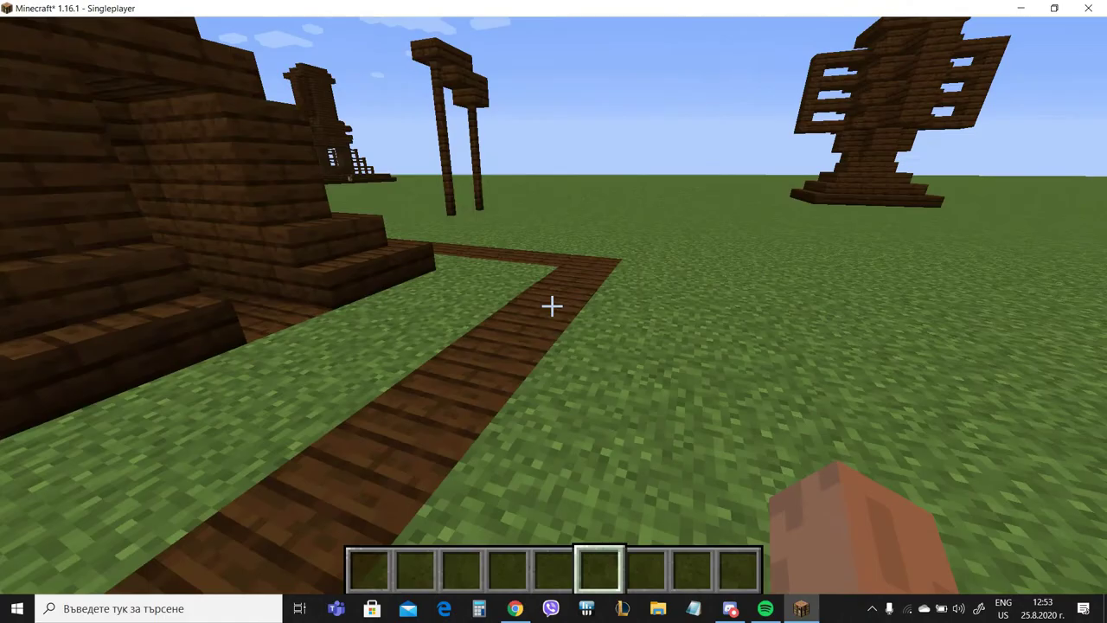
key(w)
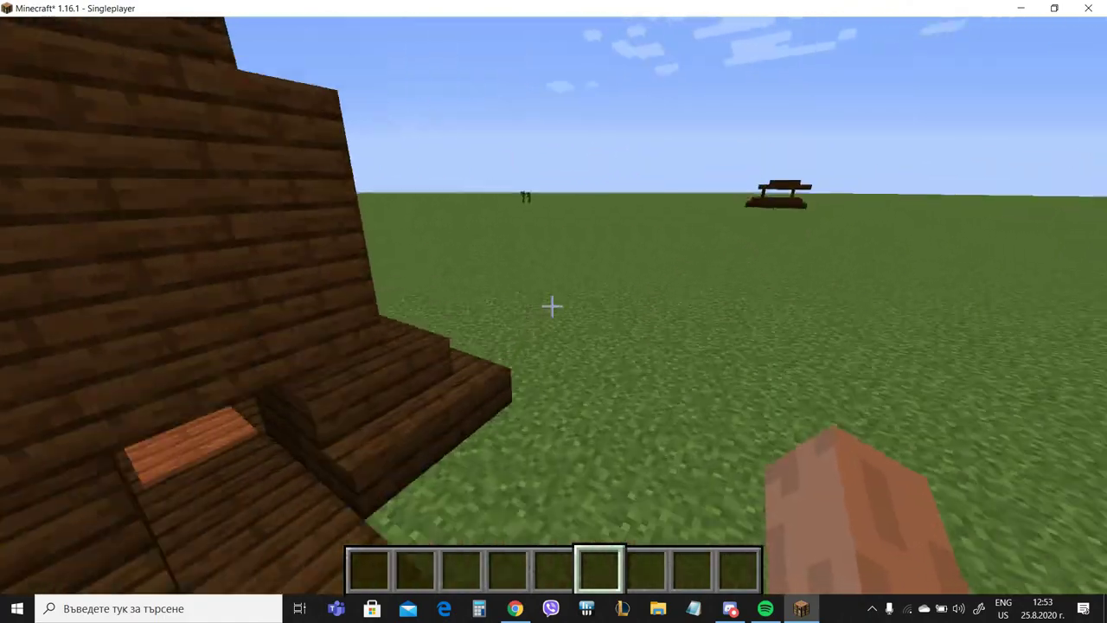
key(w)
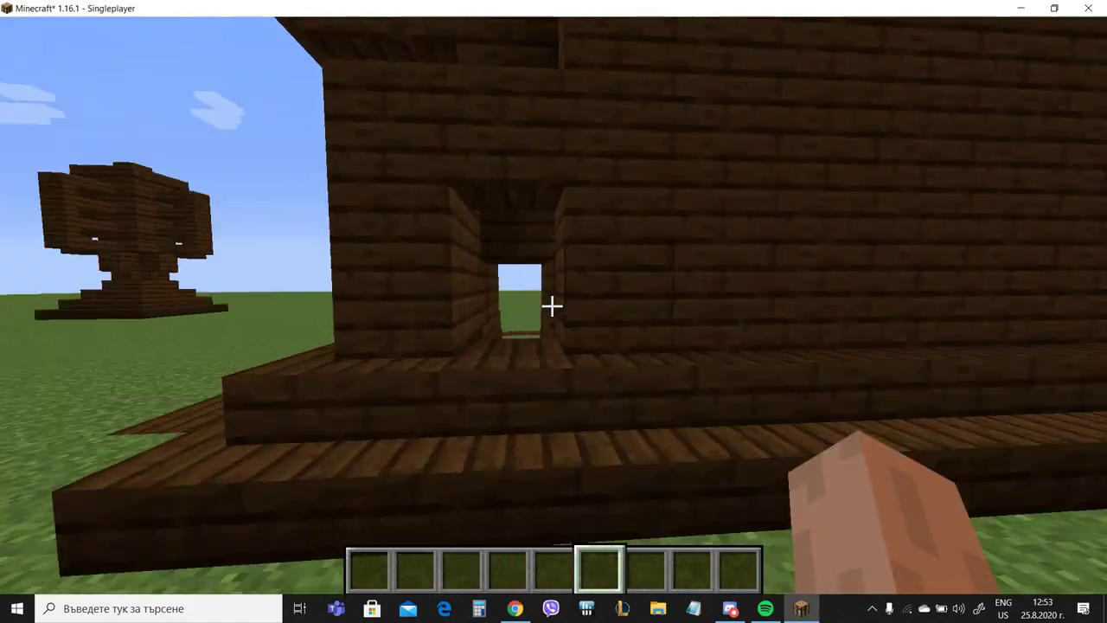
key(w)
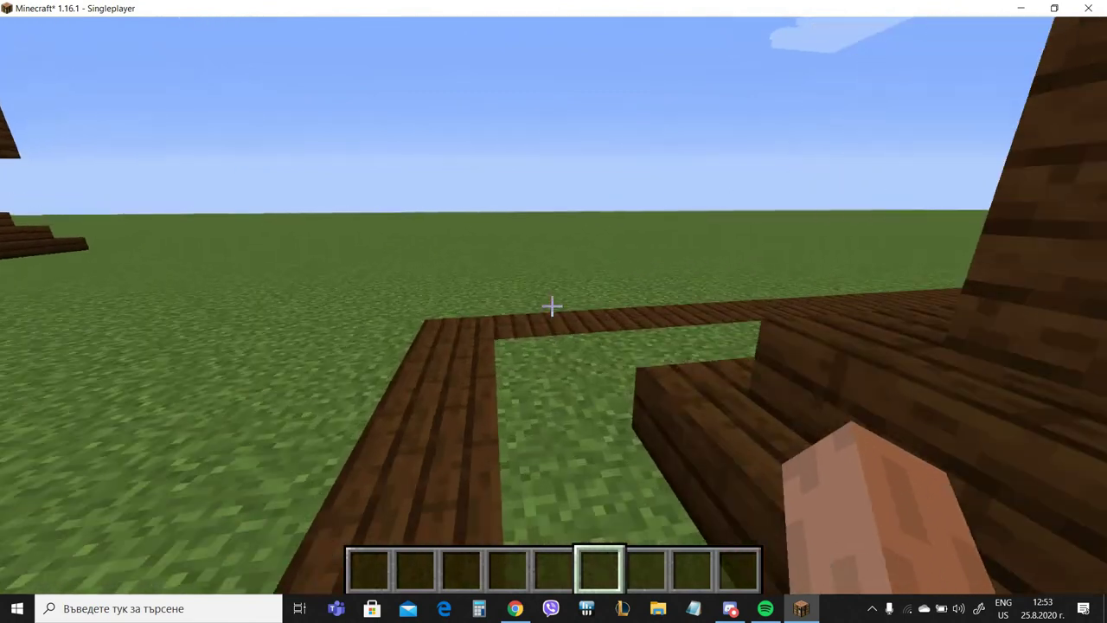
- Walk through the doorway and inspect the passage's pressure plate, redstone and lever
key(w)
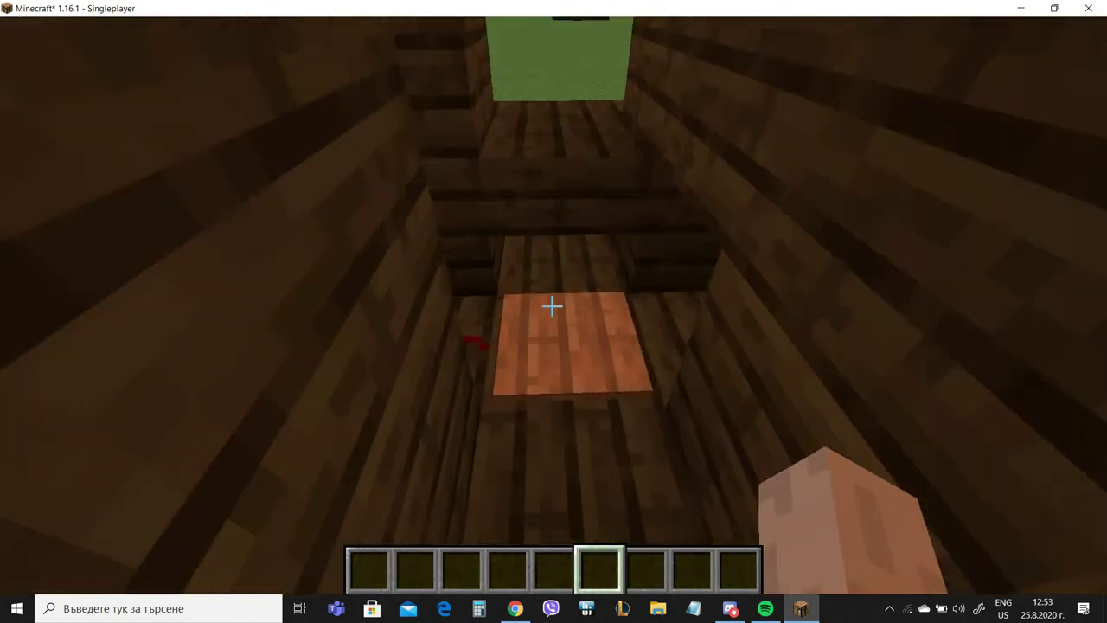
key(w)
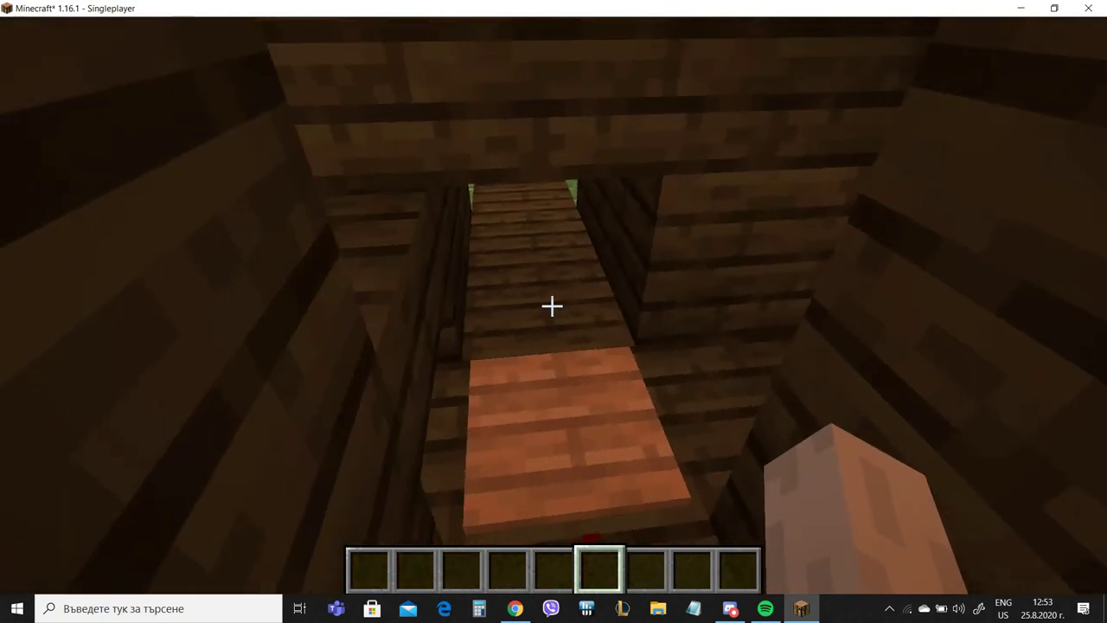
- Check the inventory, drop into the pit toward the lever, and start a /gamemode spectator command
key(e)
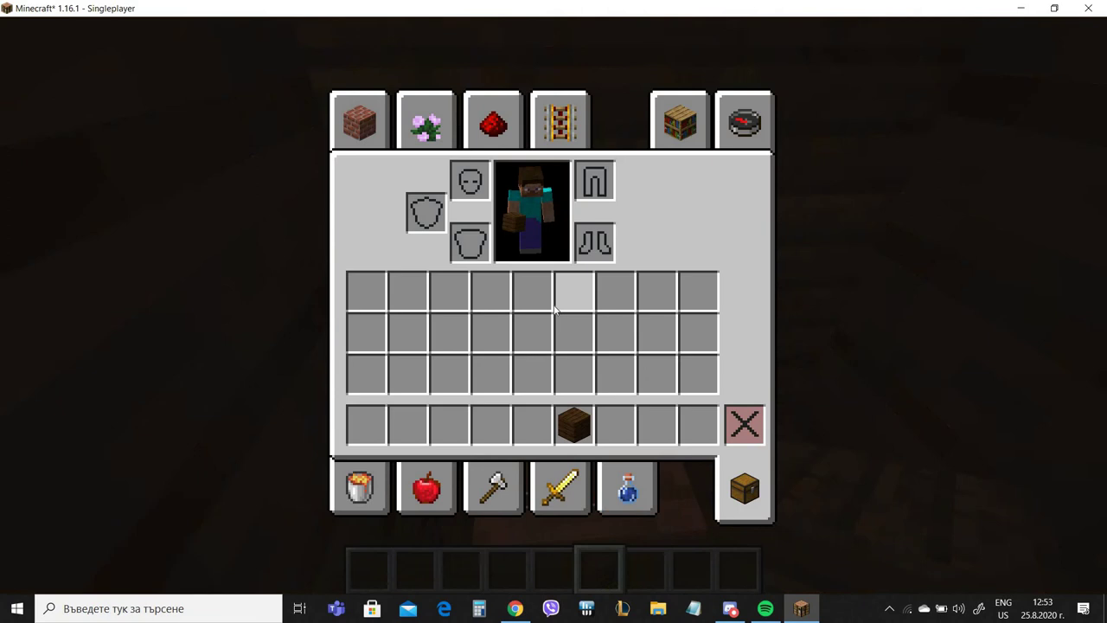
key(e)
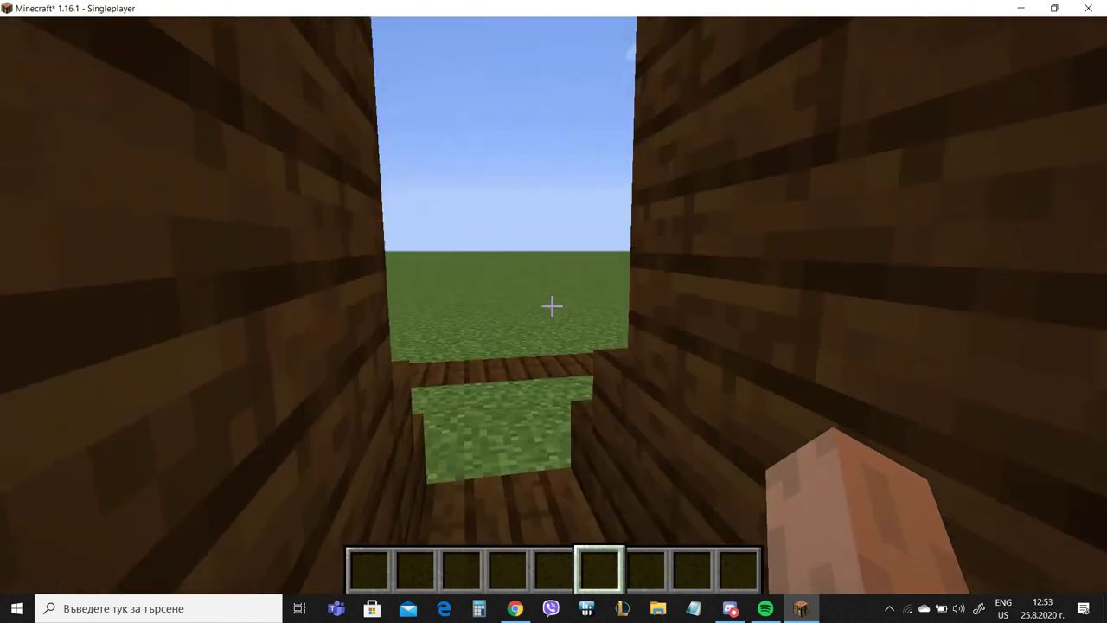
key(w)
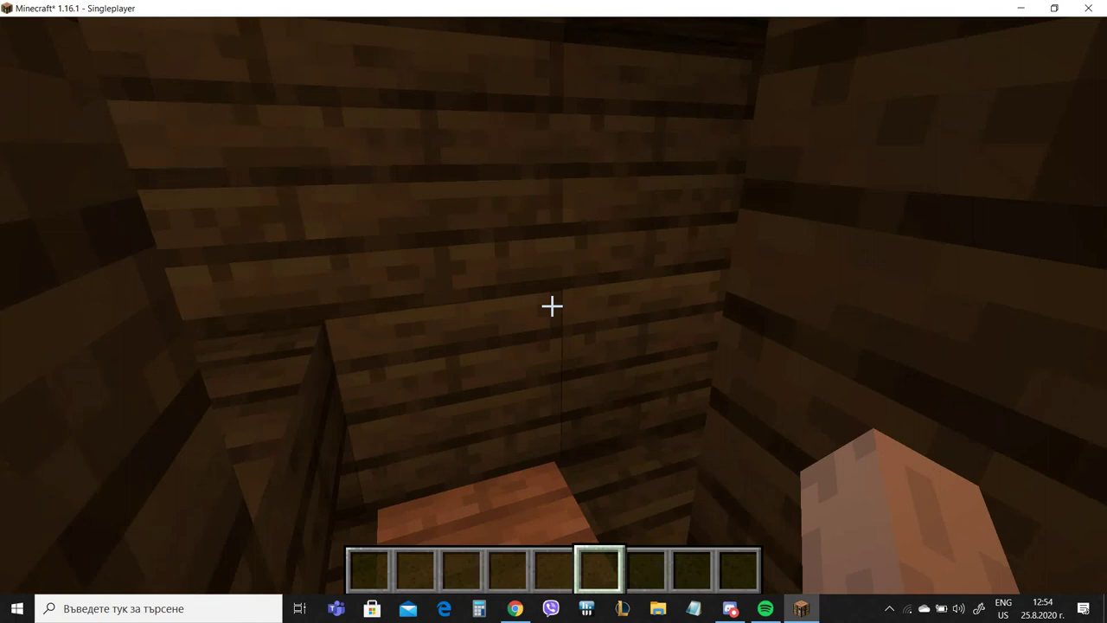
key(slash)
text(/gamemode spectator)
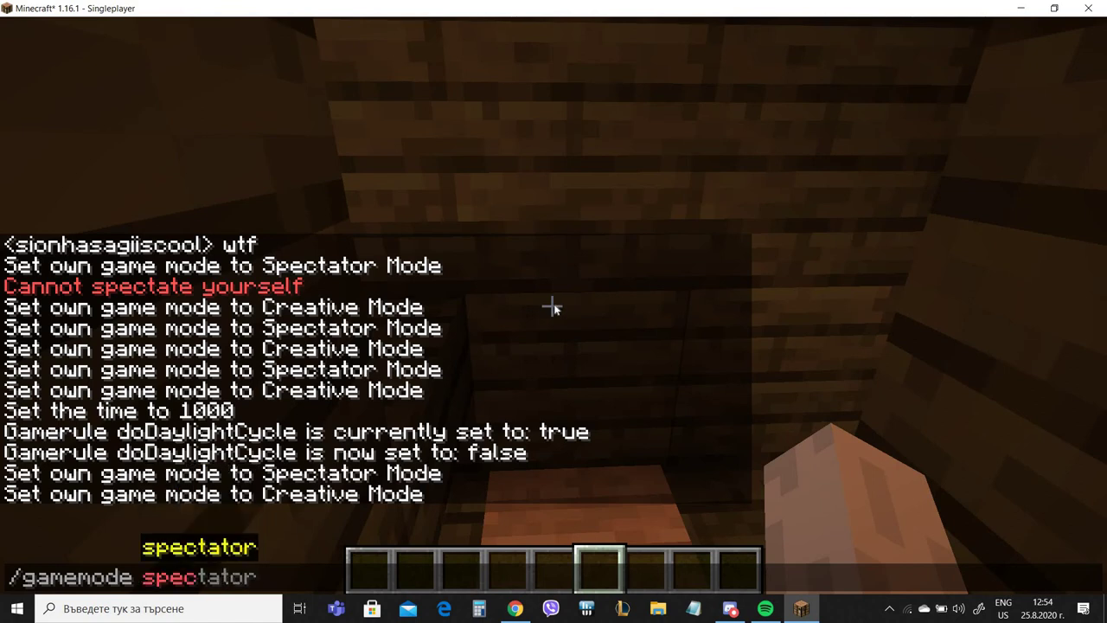
- Switch to spectator mode and fly through the wall to view the repeaters
key(Return)
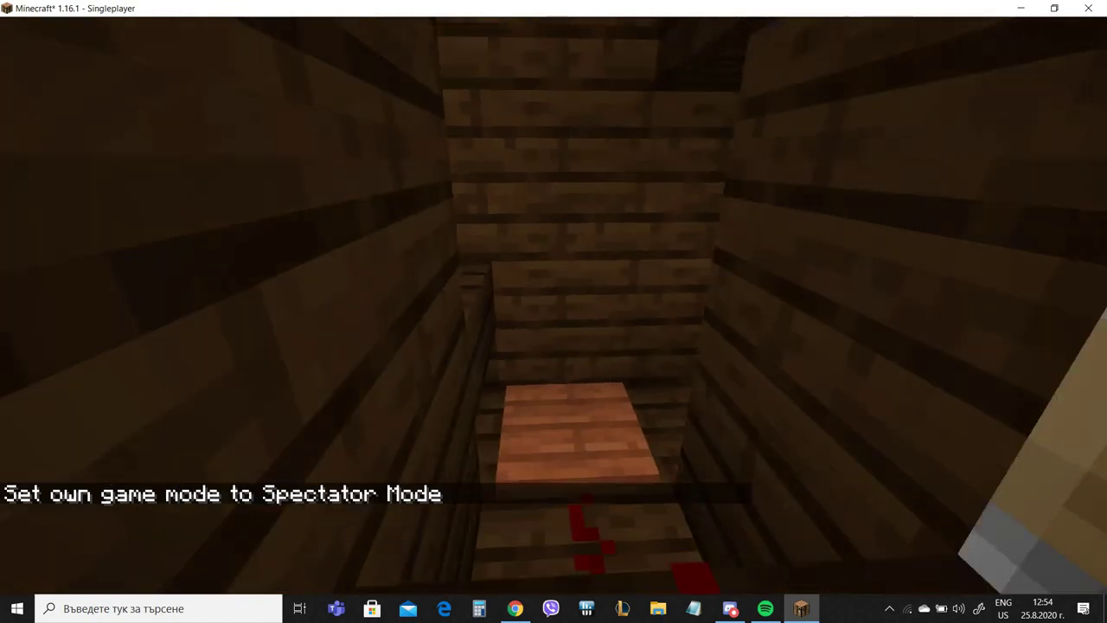
key(s)
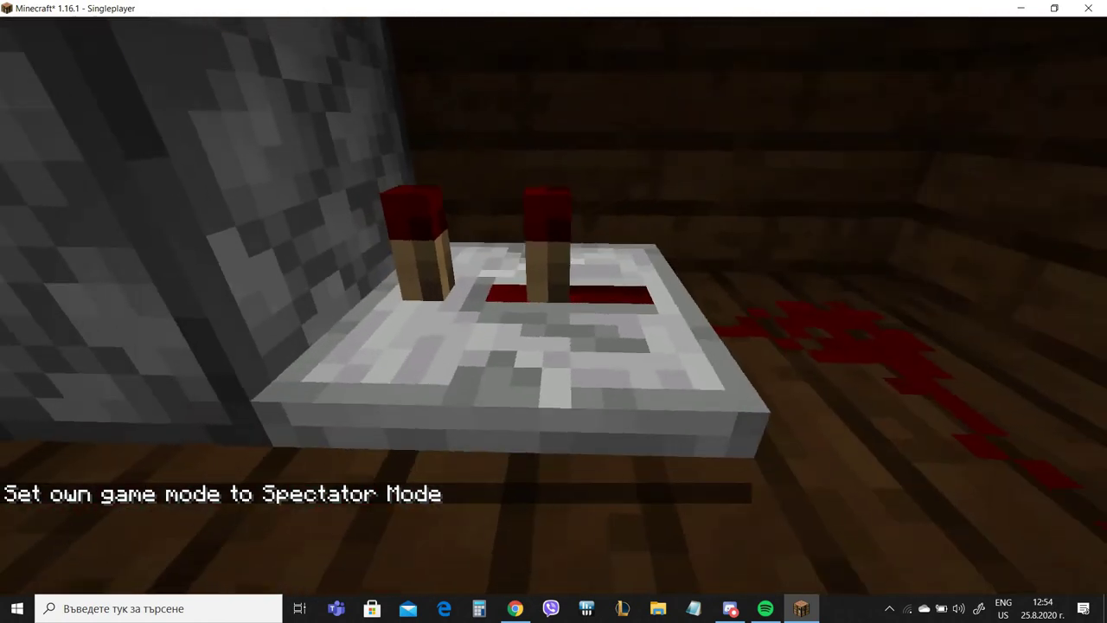
key(w)
key(s)
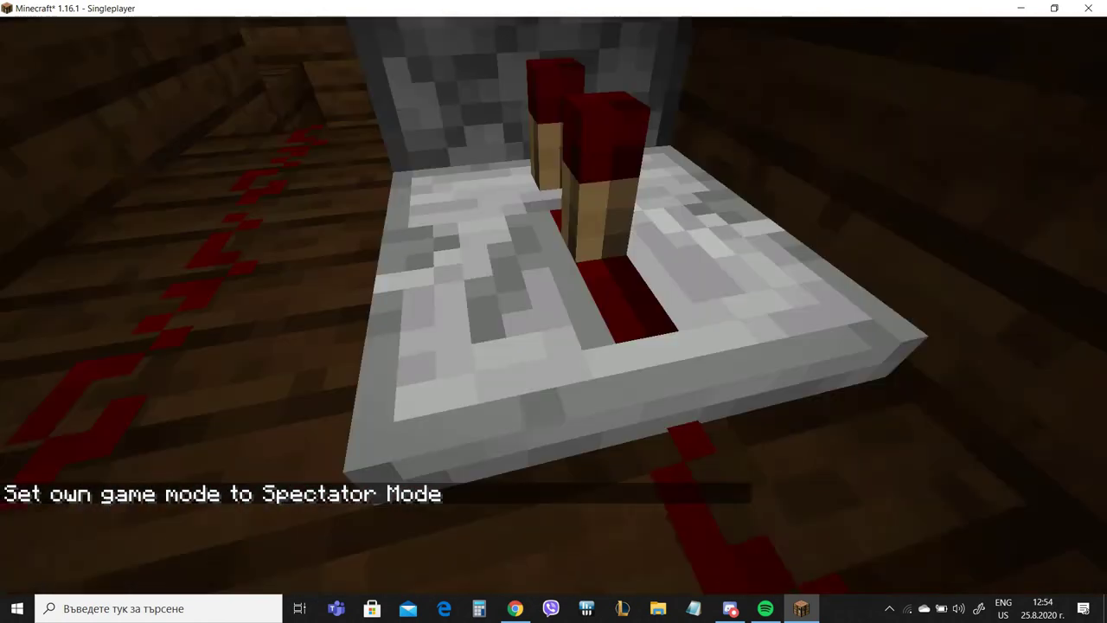
- Return to Creative Mode, then start typing /gamemode spectator again
key(slash)
text(/gamemode creative)
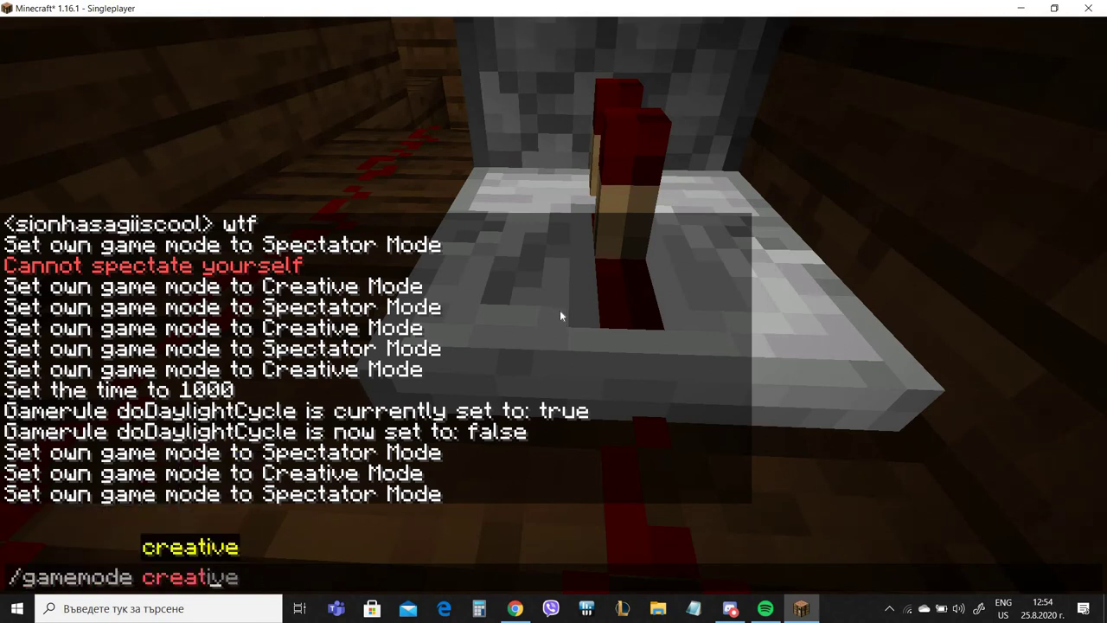
key(Return)
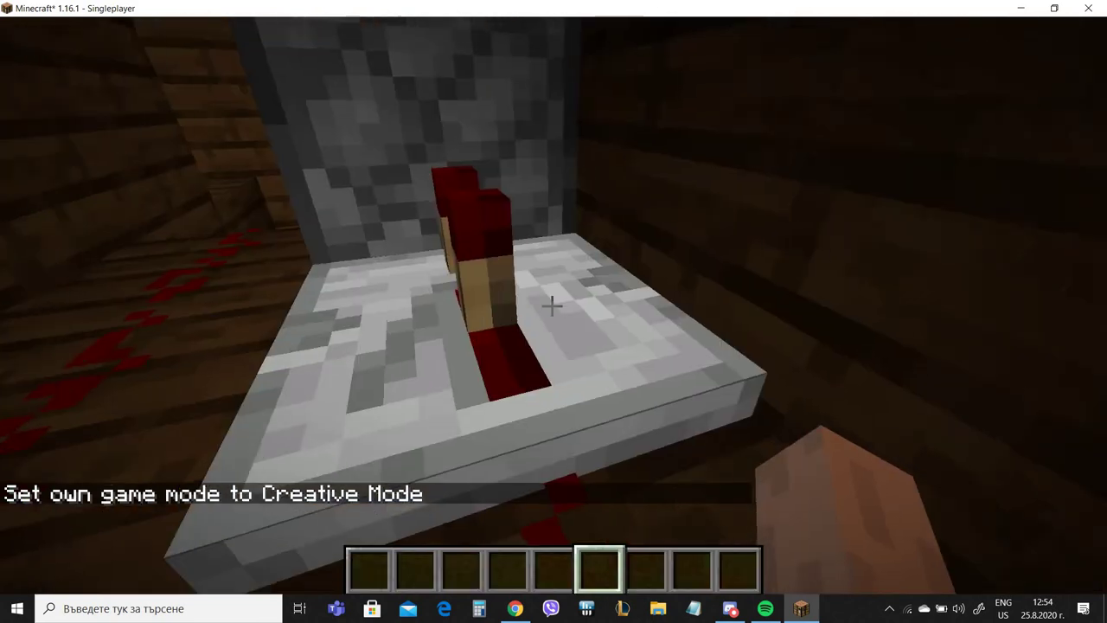
key(slash)
text(/gamemode specta)
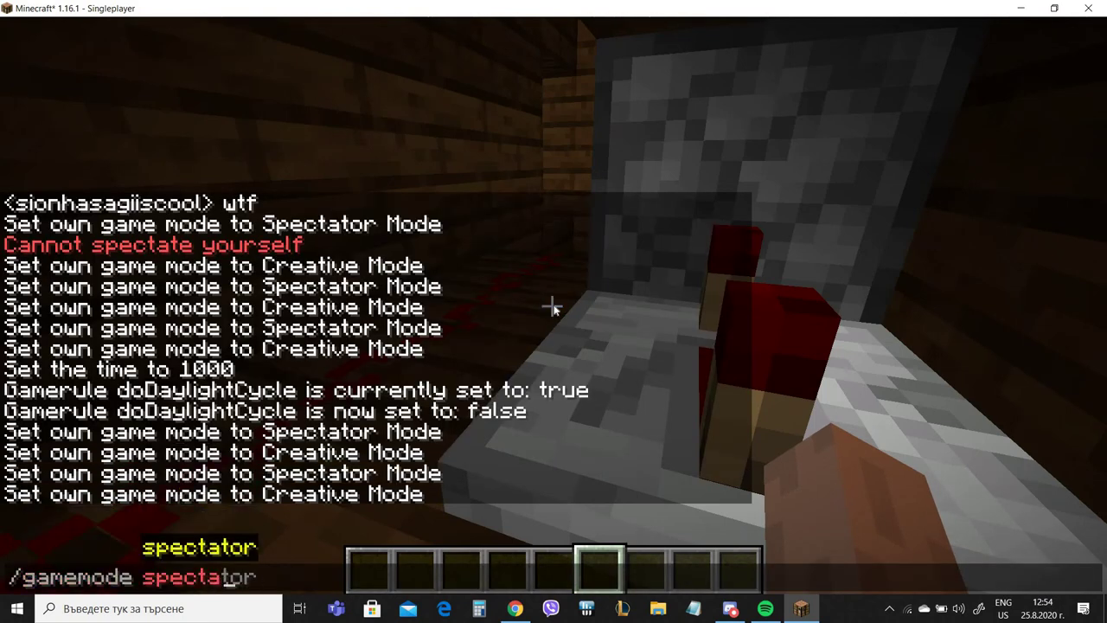
- Switch to spectator and fly through the wall over the redstone-lined plank floor
key(Return)
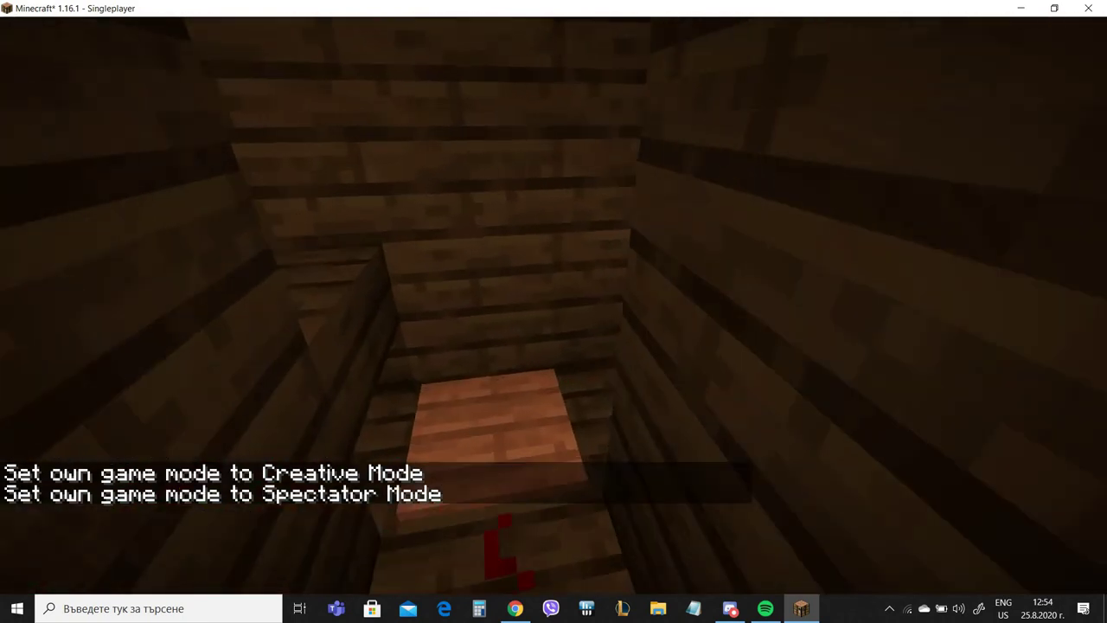
key(w)
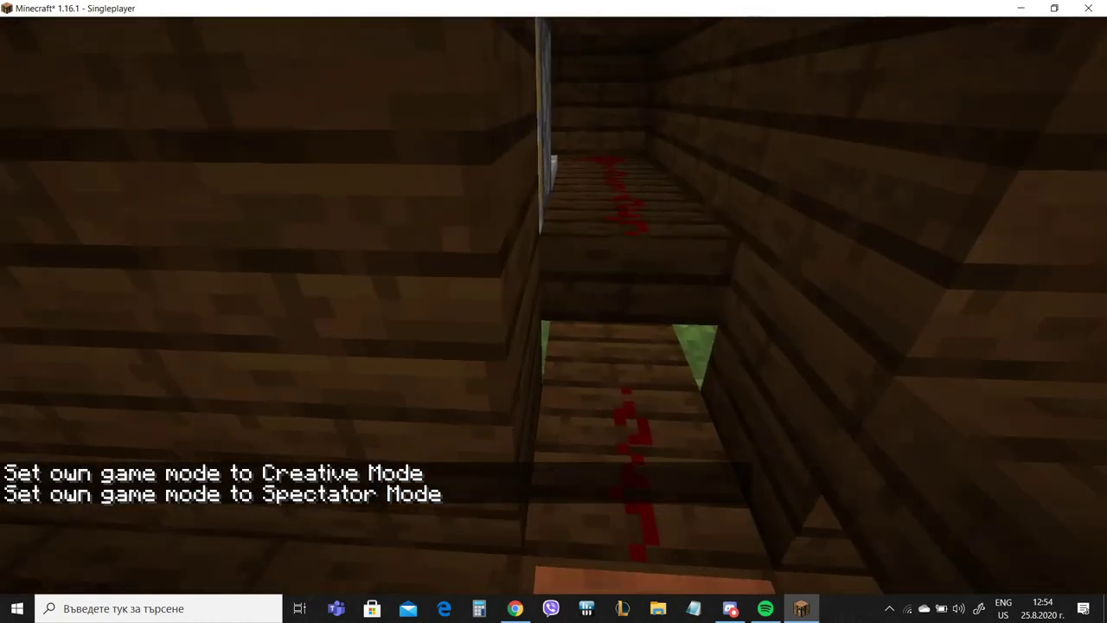
key(w)
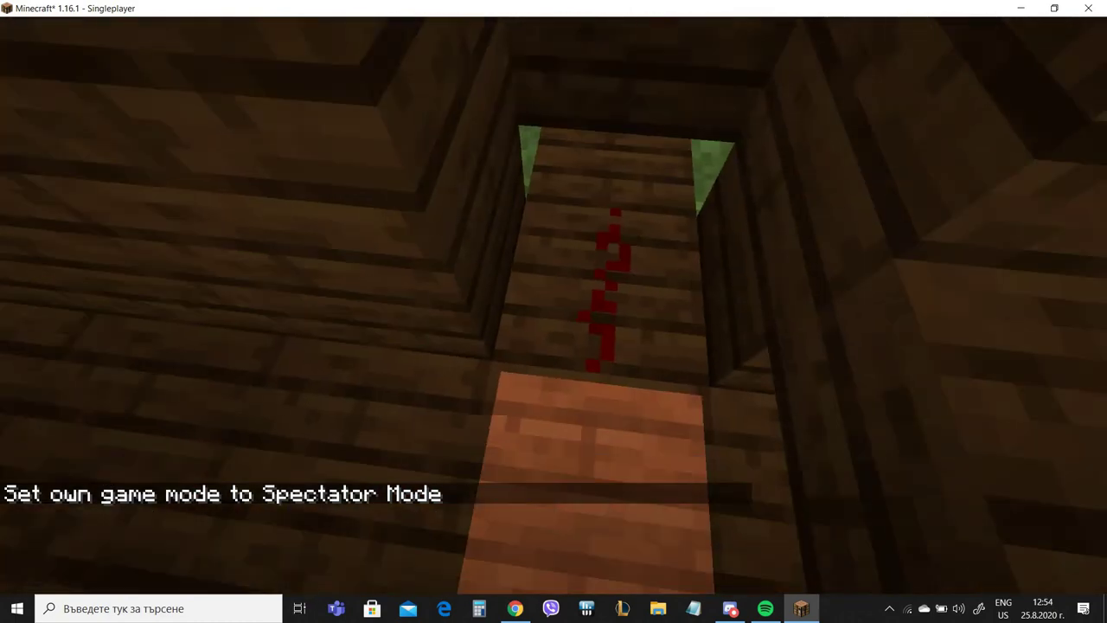
key(w)
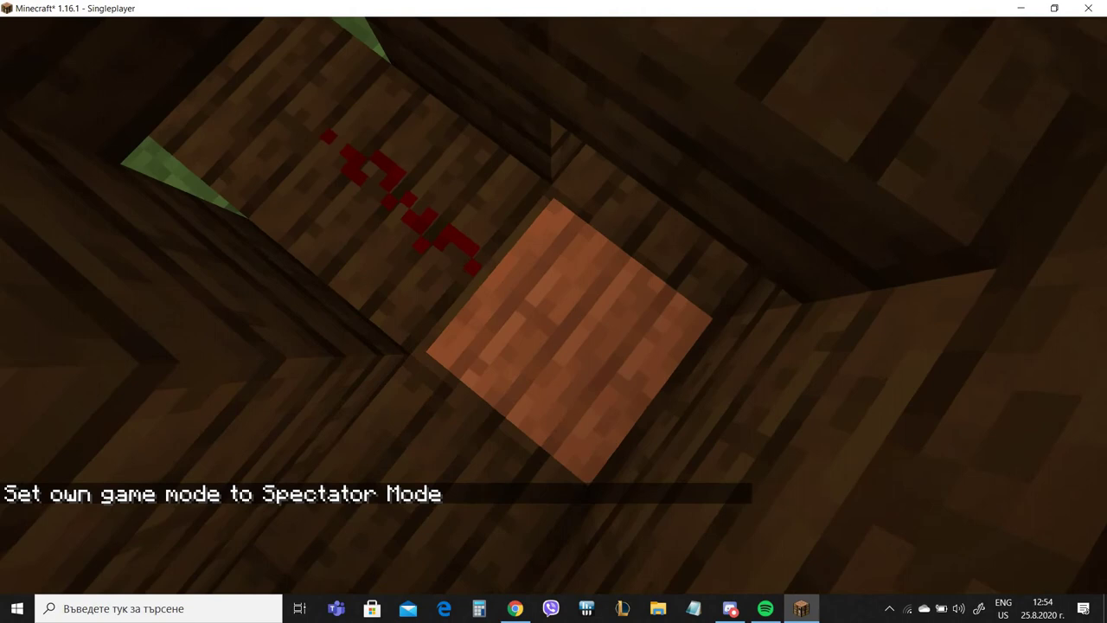
key(w)
- Fly up the shaft and past the lever, following the redstone line upward
key(w)
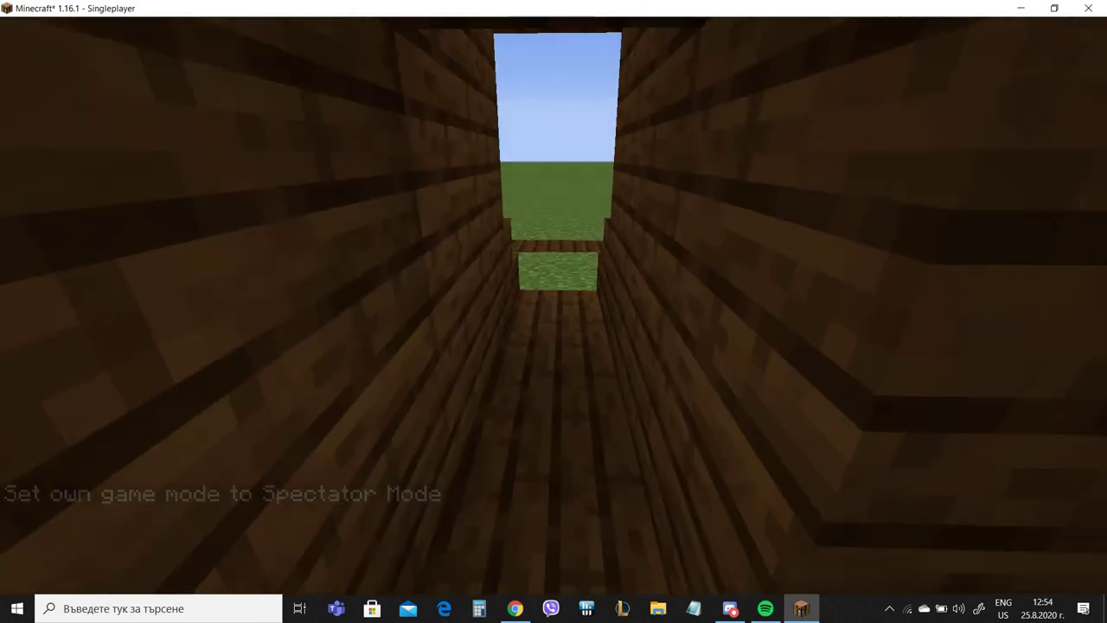
key(w)
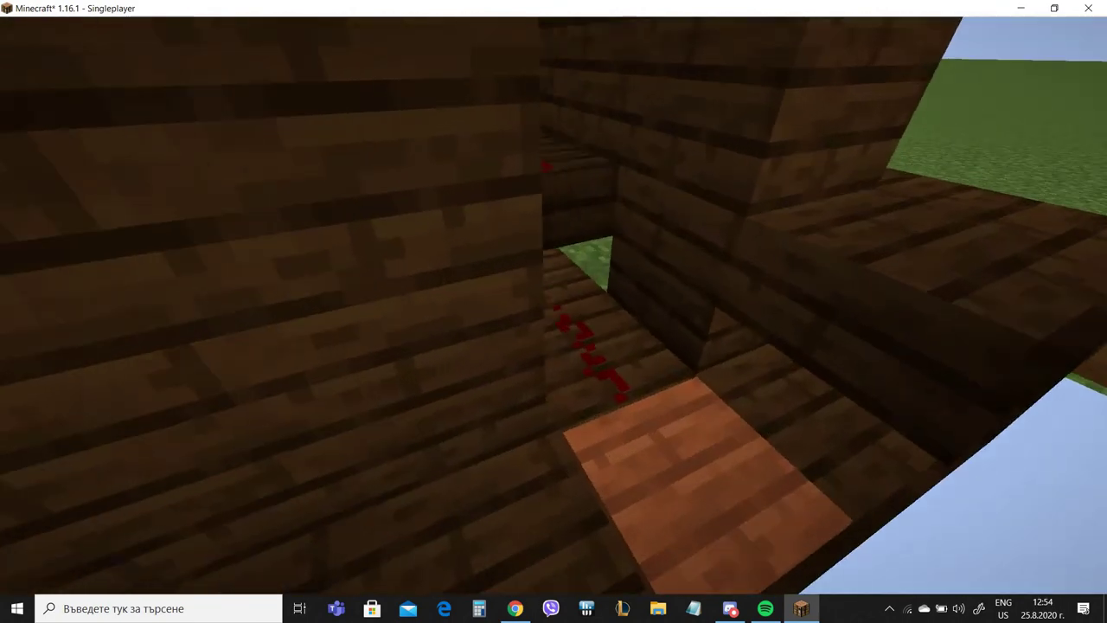
key(w)
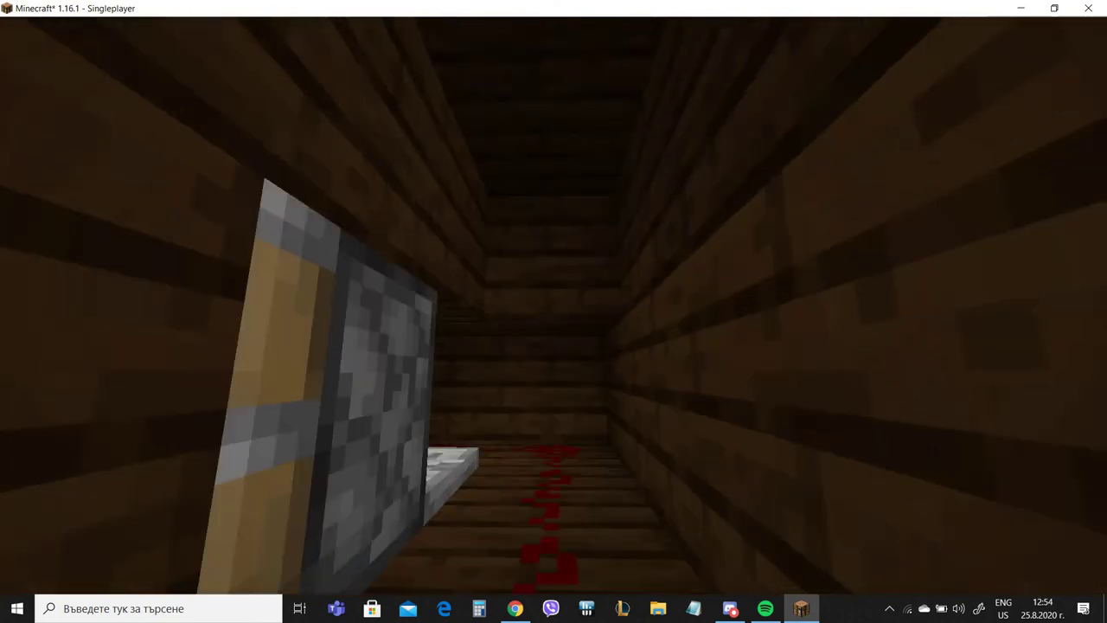
key(w)
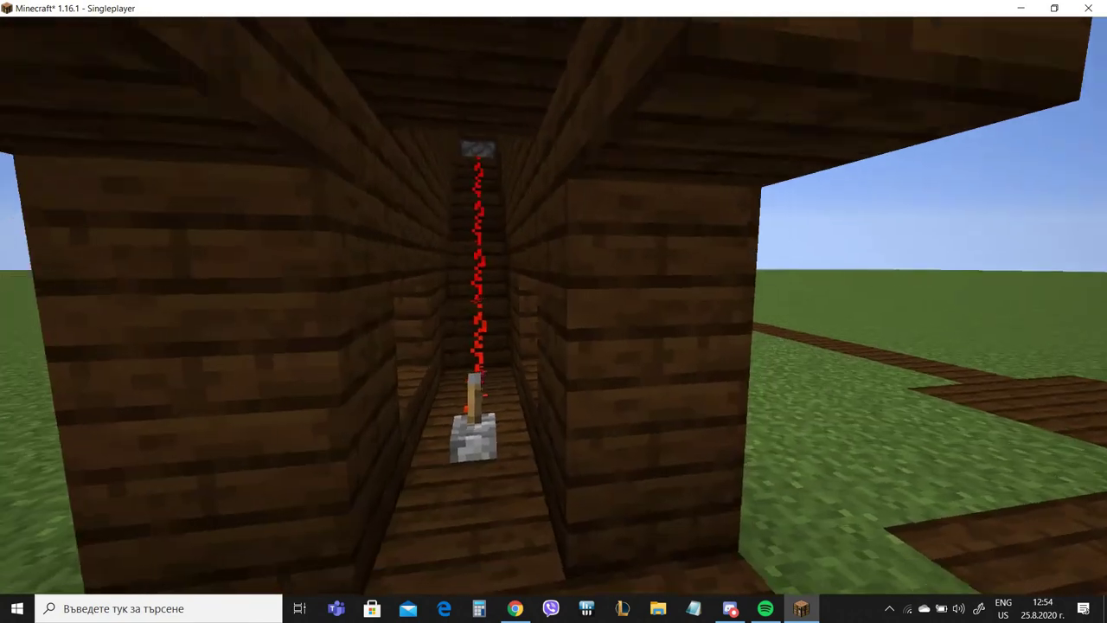
key(w)
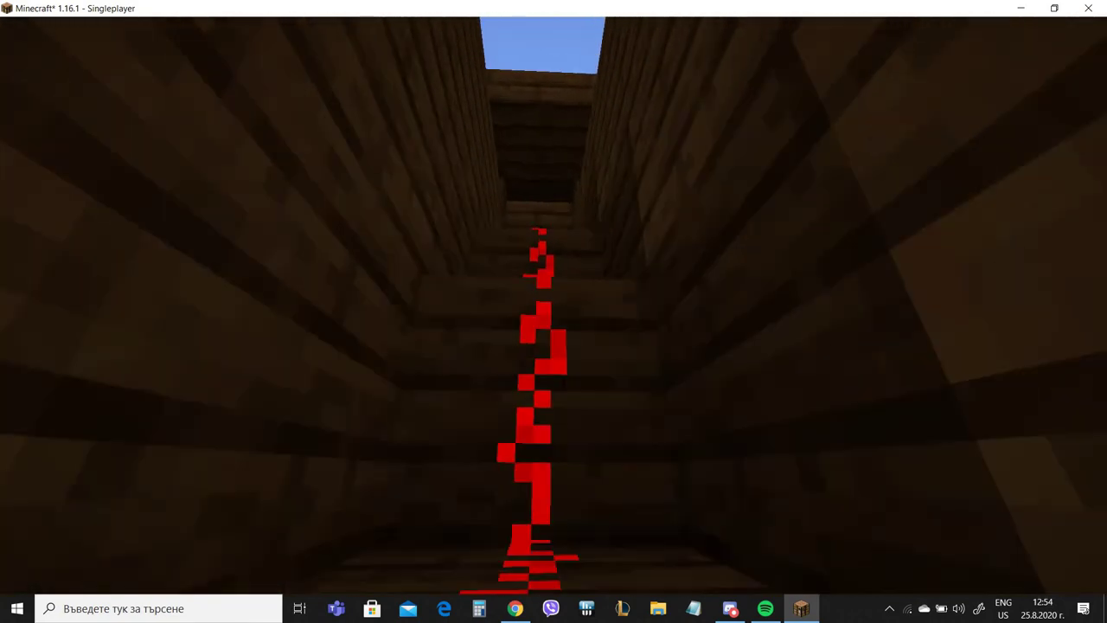
key(w)
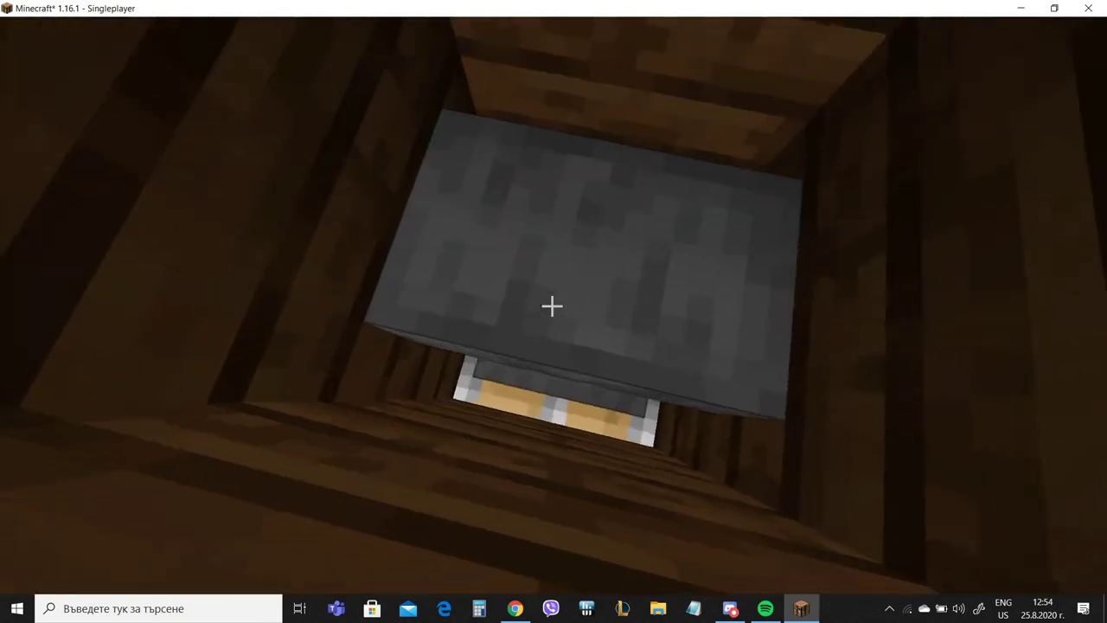
- View the anvil's Repair & Name window, then rise above the platform and drop to the slime block
right_click(552, 306)
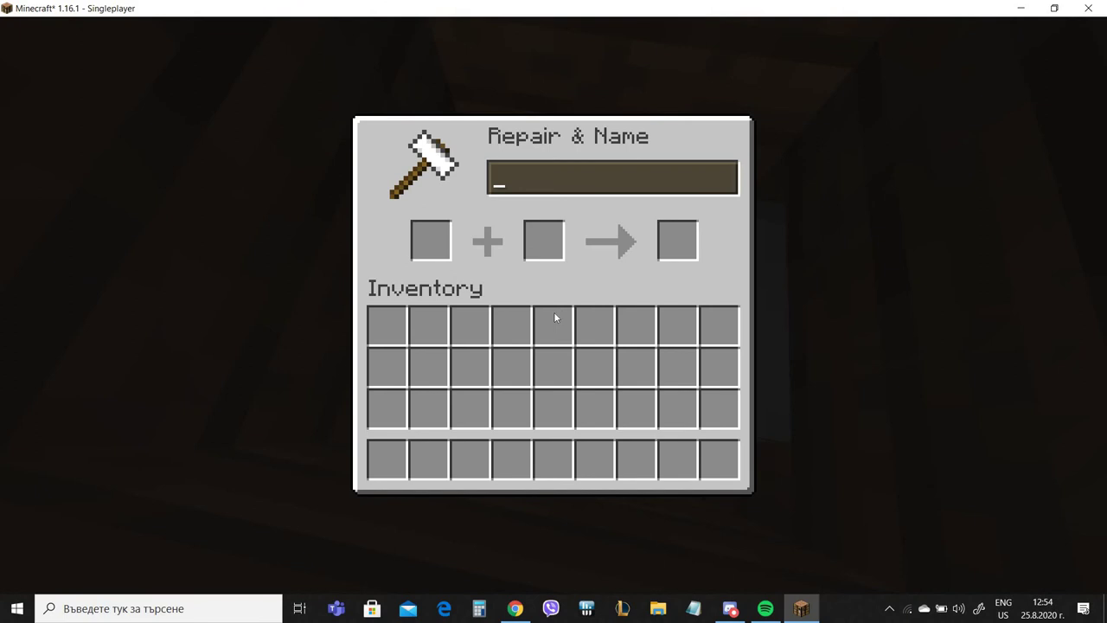
key(Escape)
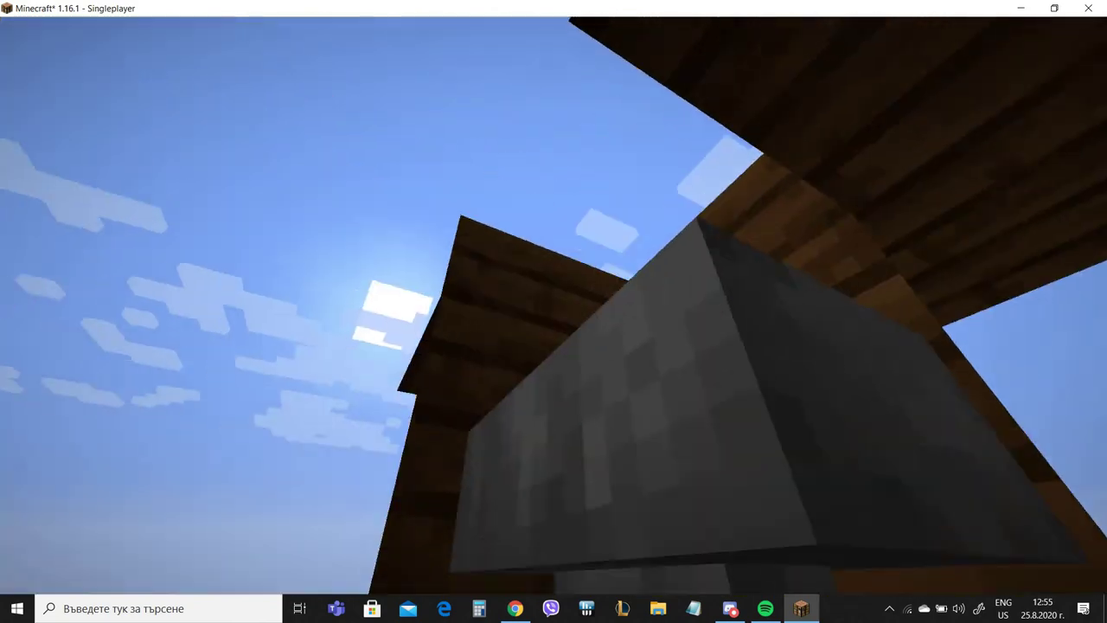
key(space)
key(shift)
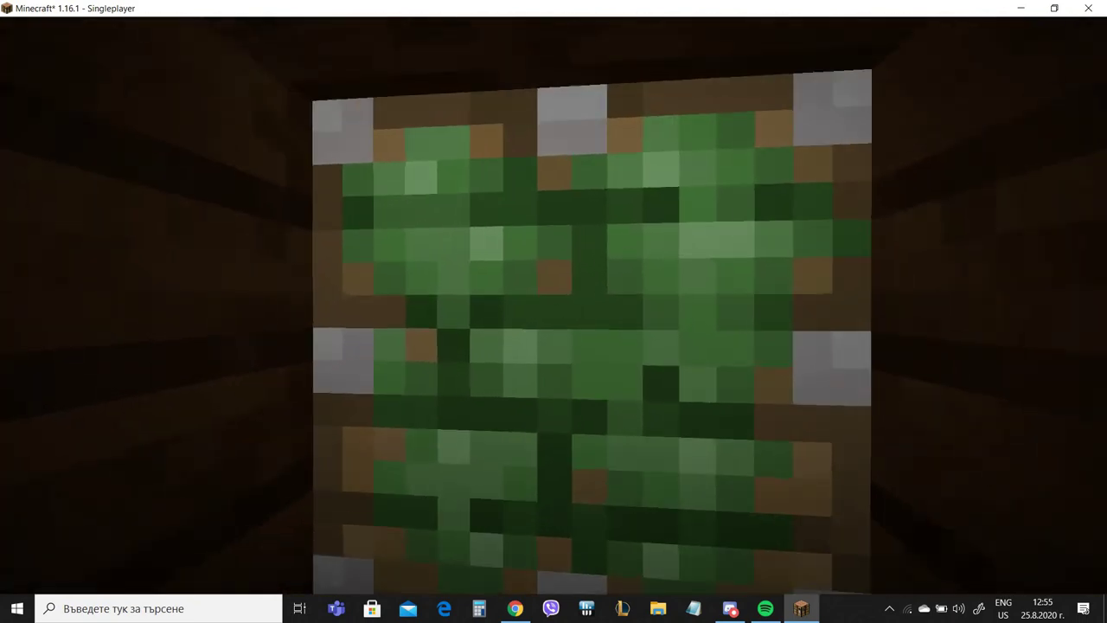
- Inspect the slime block from a distance and up close, clicking inside the shaft
key(s)
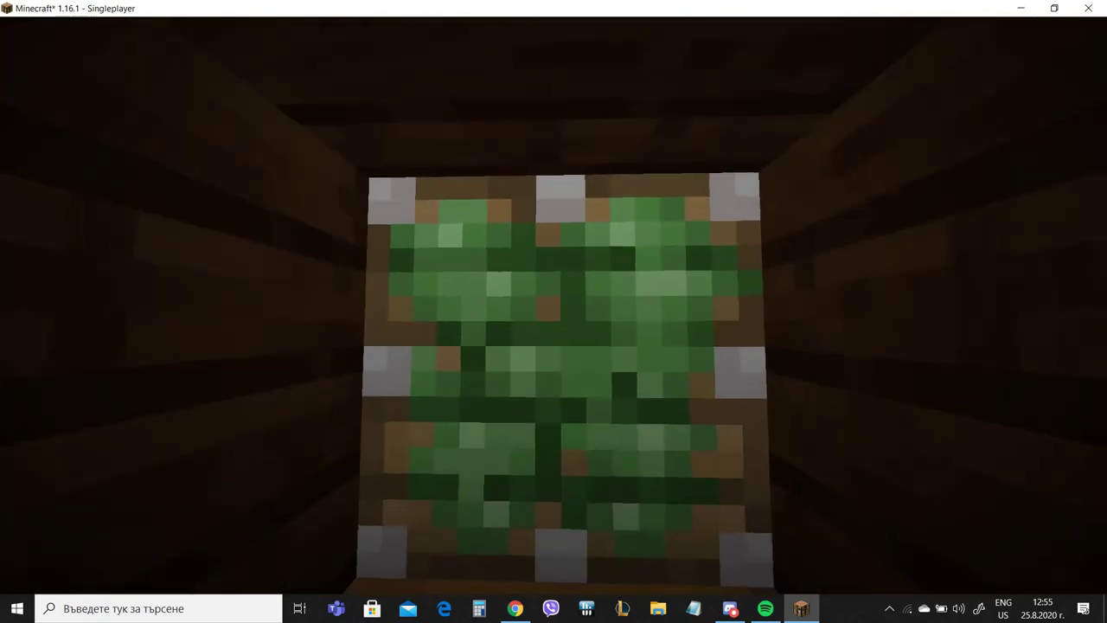
key(w)
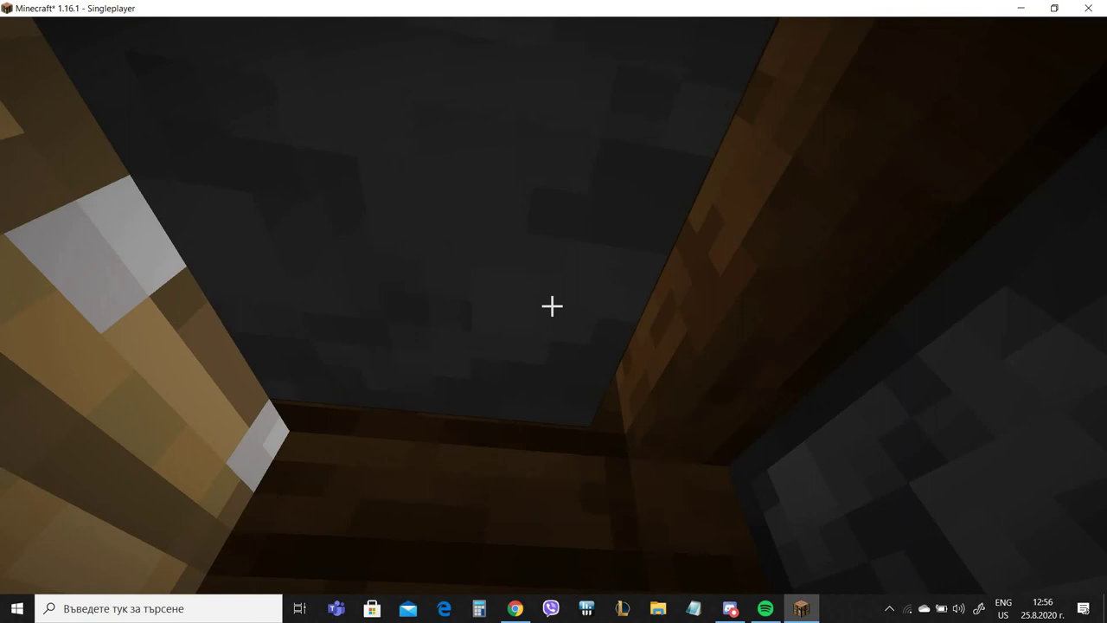
click(552, 306)
right_click(552, 306)
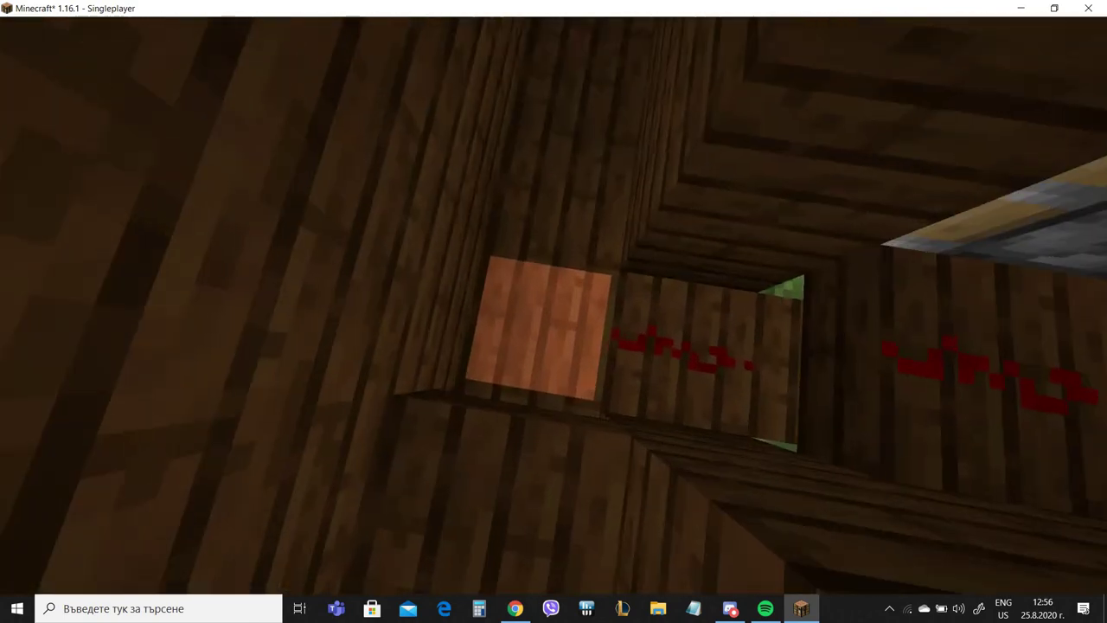
- Back out of the house to face the shaft and lever, and type /gamemode creative
key(s)
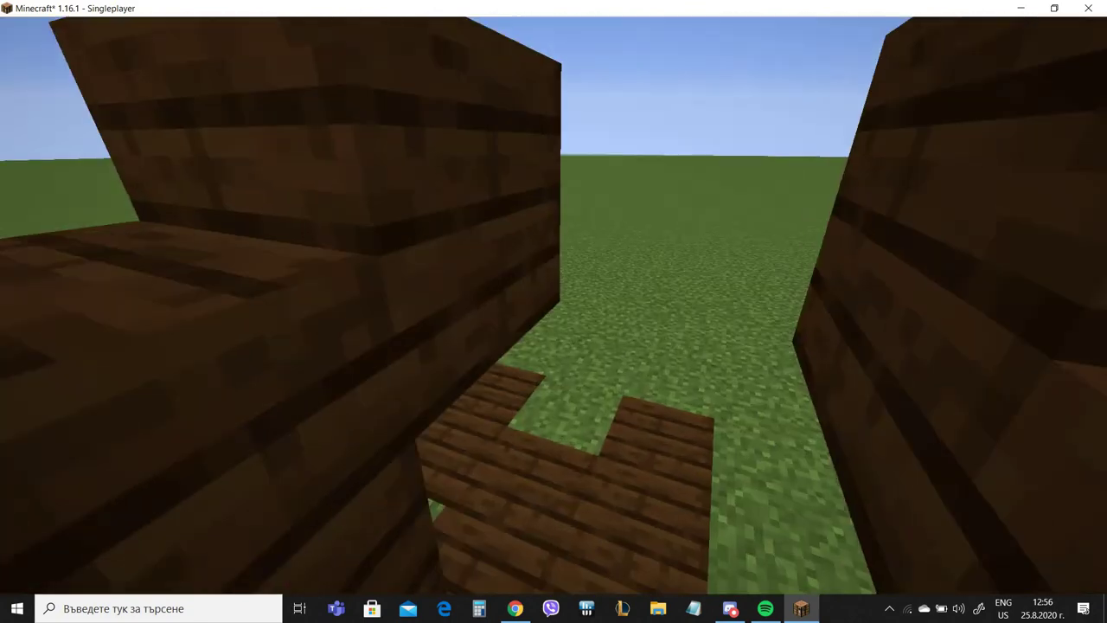
key(s)
key(slash)
text(/gamemode creative)
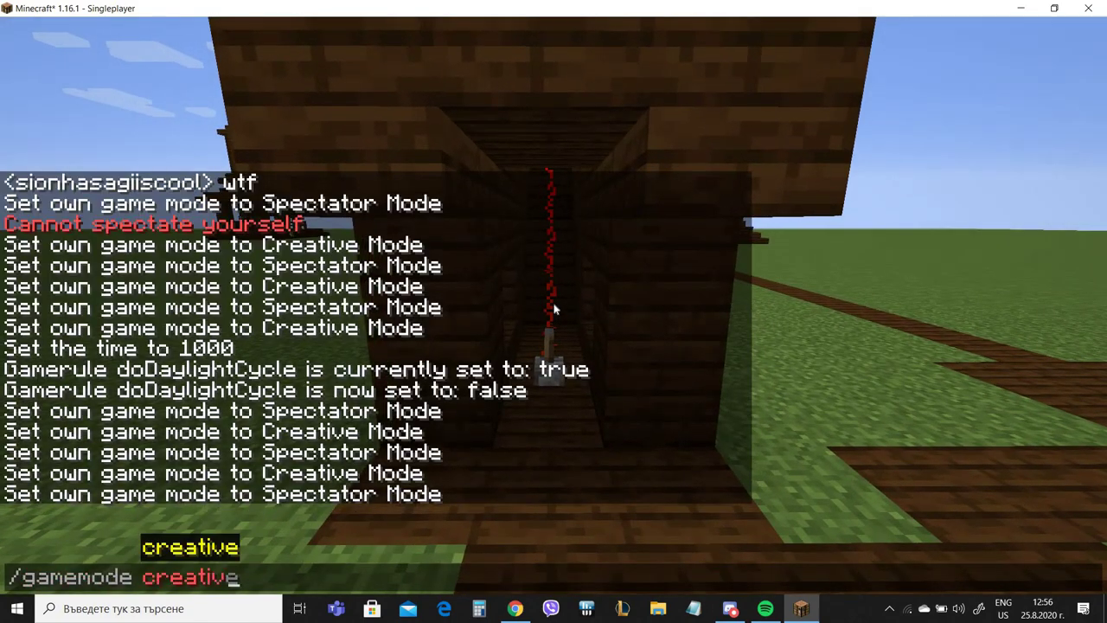
- Run /gamemode creative, walk toward the distant tower, then return into the wooden shaft
key(Return)
key(w)
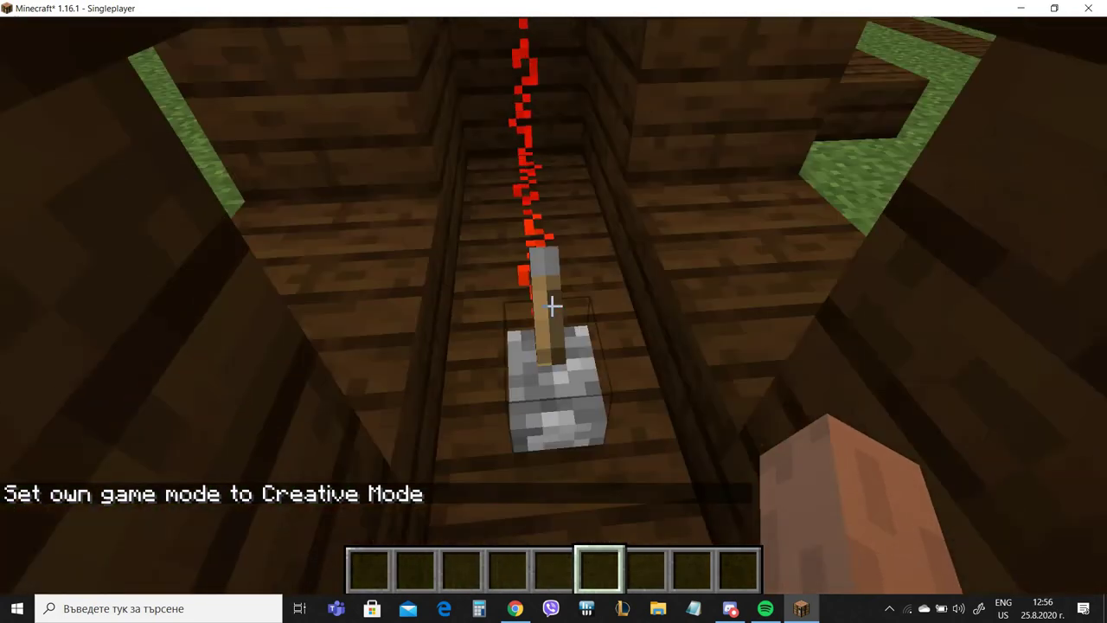
key(w)
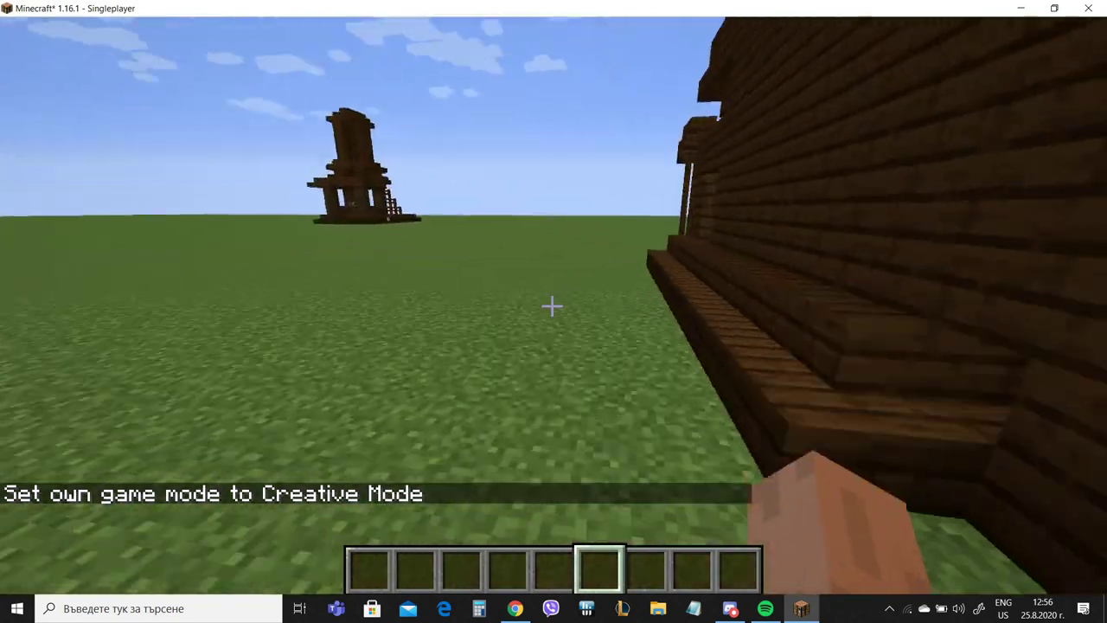
key(w)
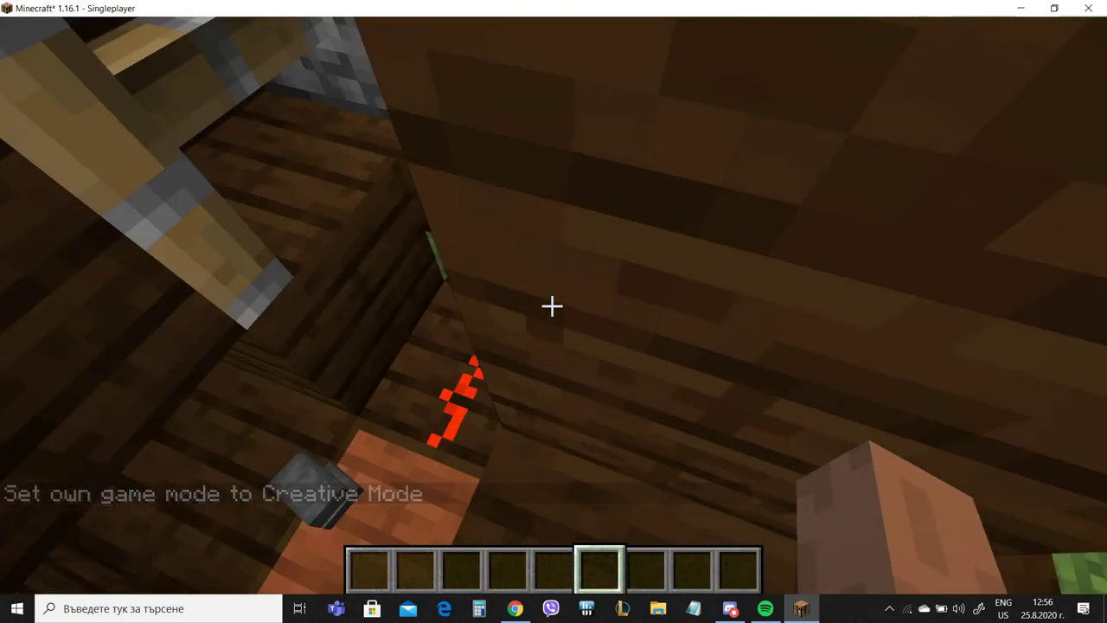
- Destroy the dark oak log and anvil from the hotbar in the creative inventory
key(e)
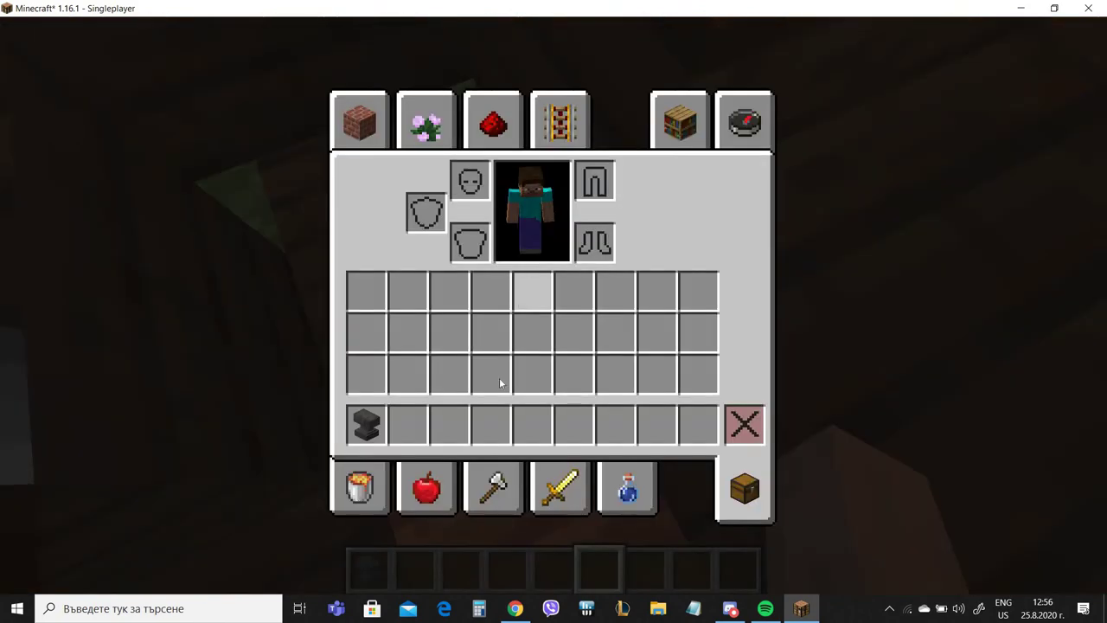
key(e)
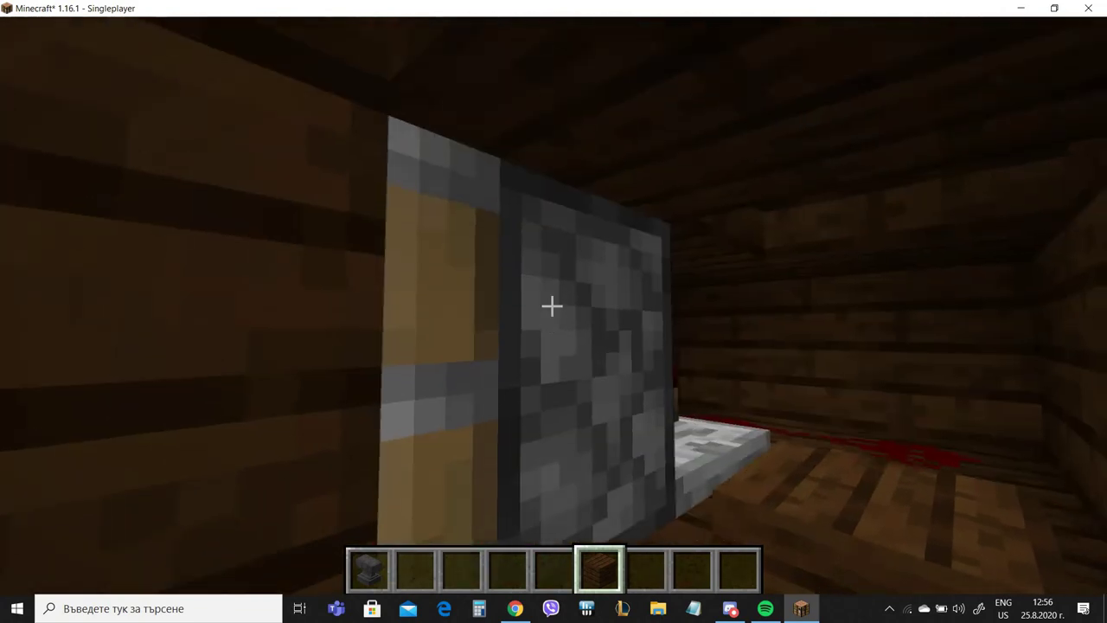
key(e)
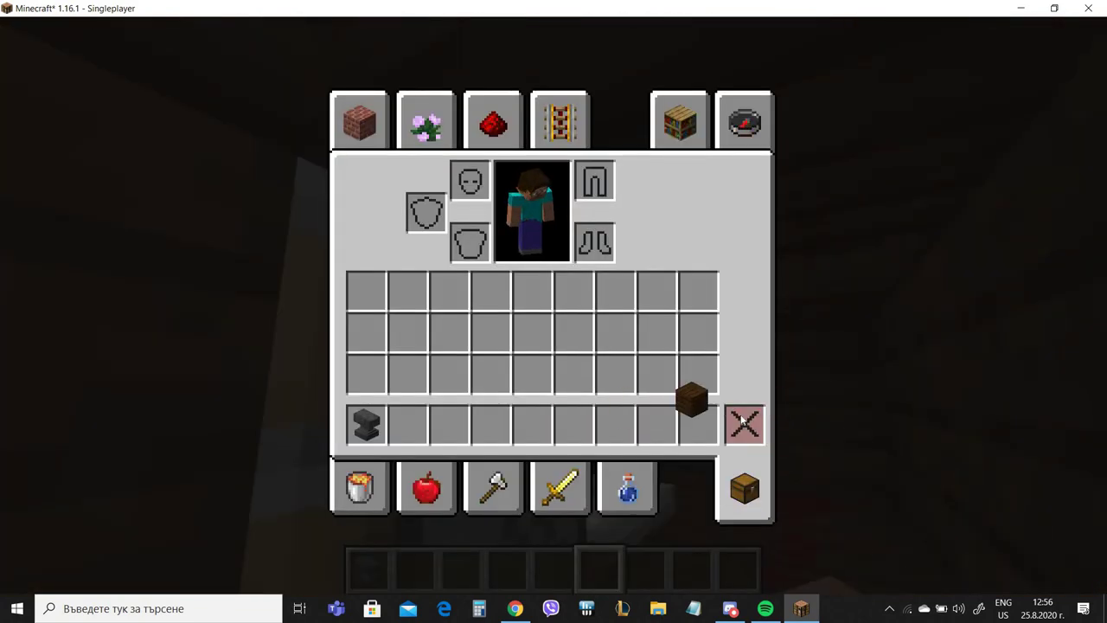
key(e)
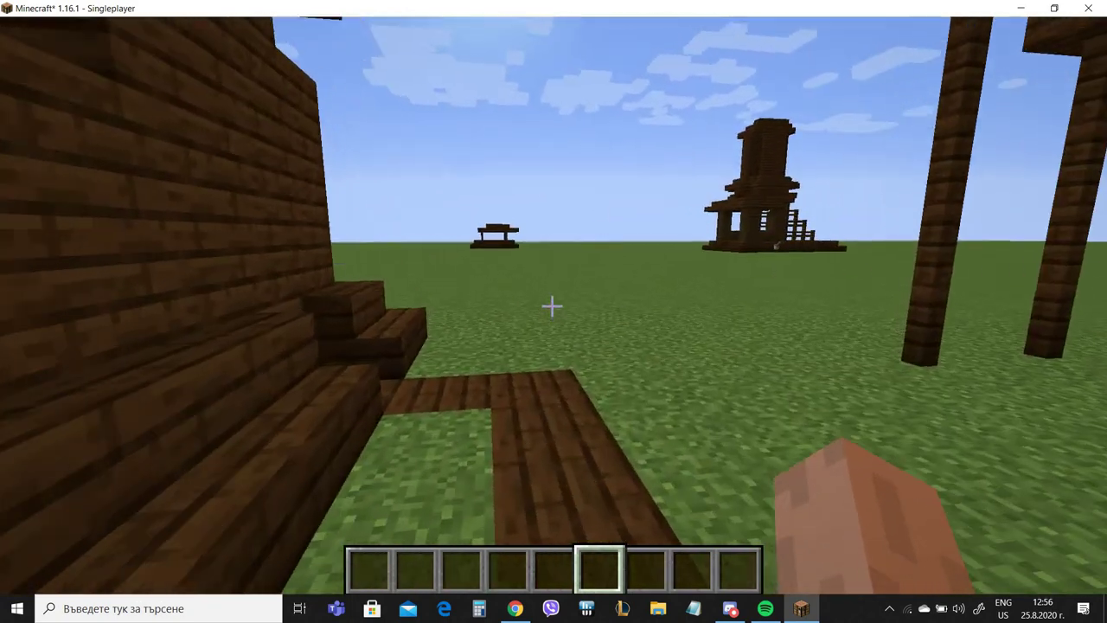
- Cross the grass to the dark oak tower, circle to its doorway, and rise above it
key(d)
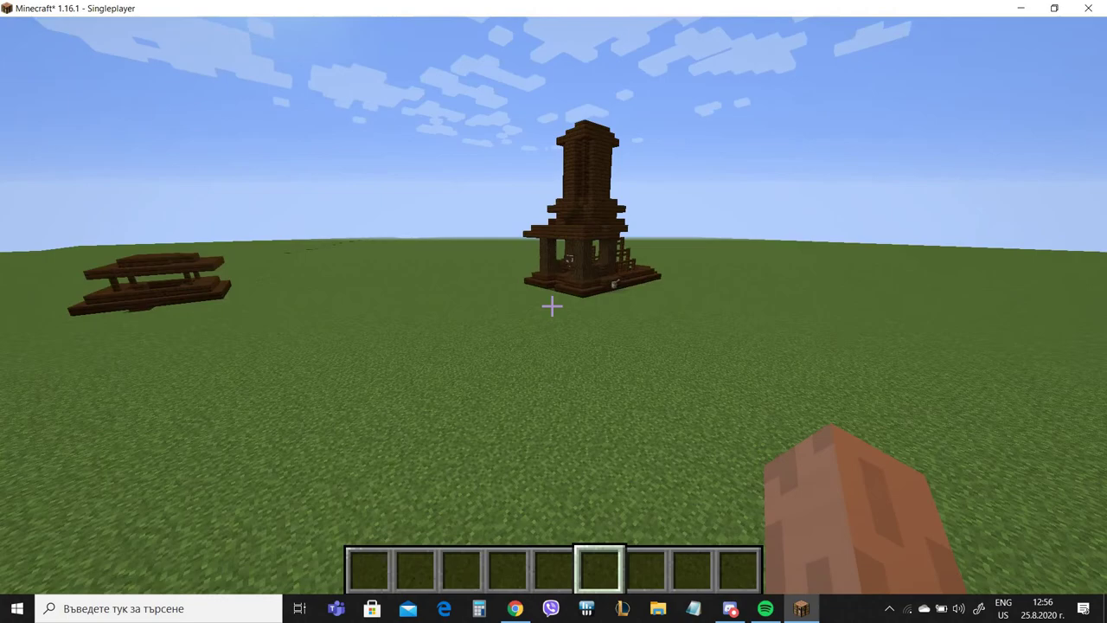
key(w)
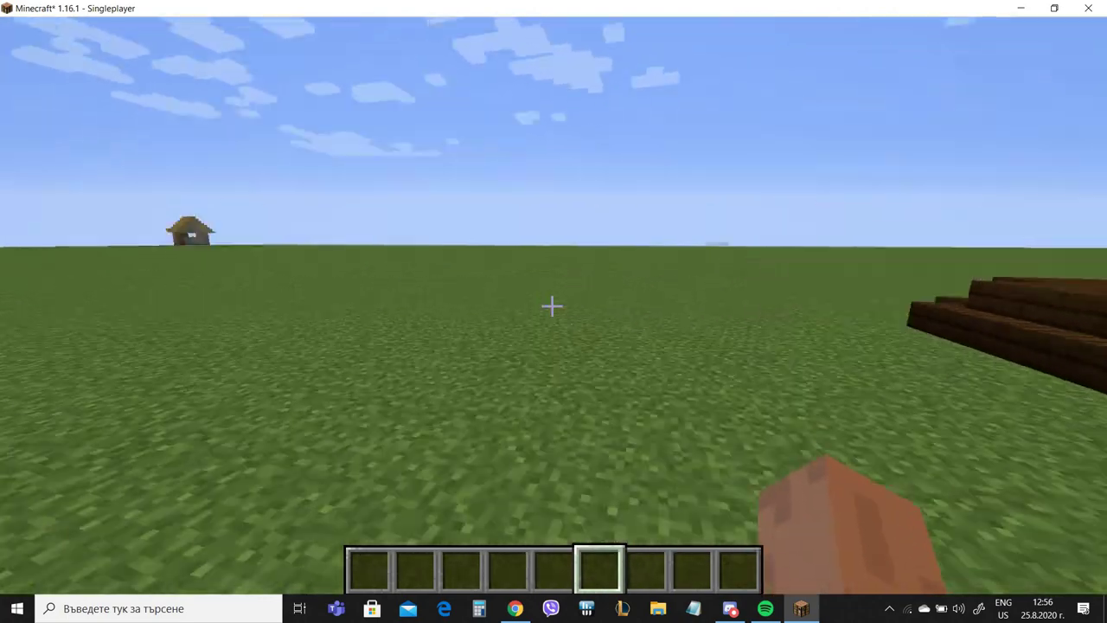
key(w)
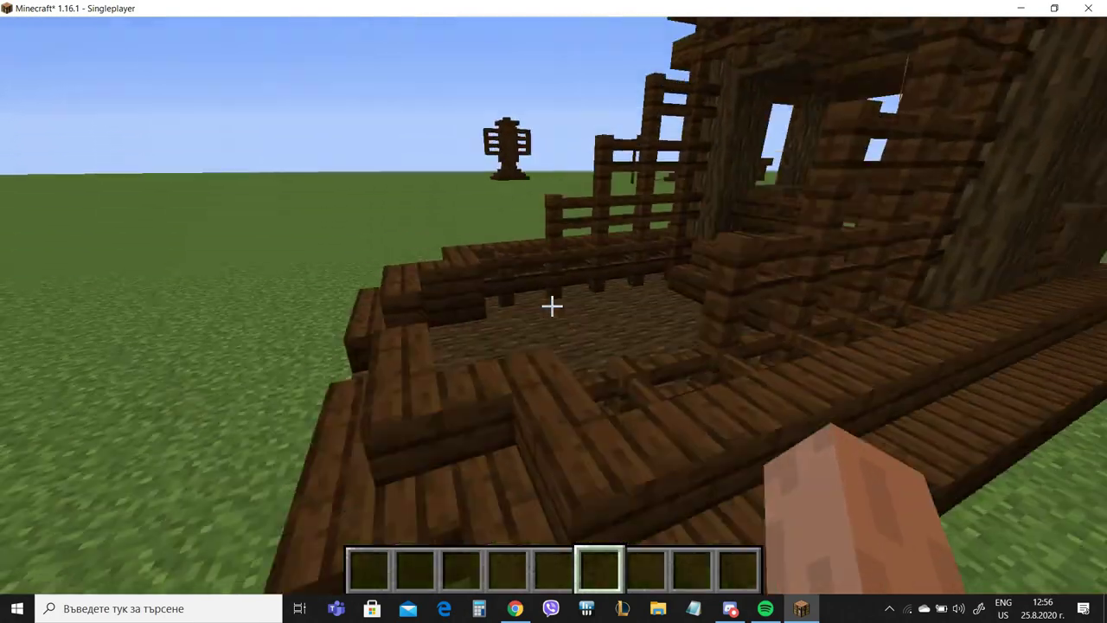
key(a)
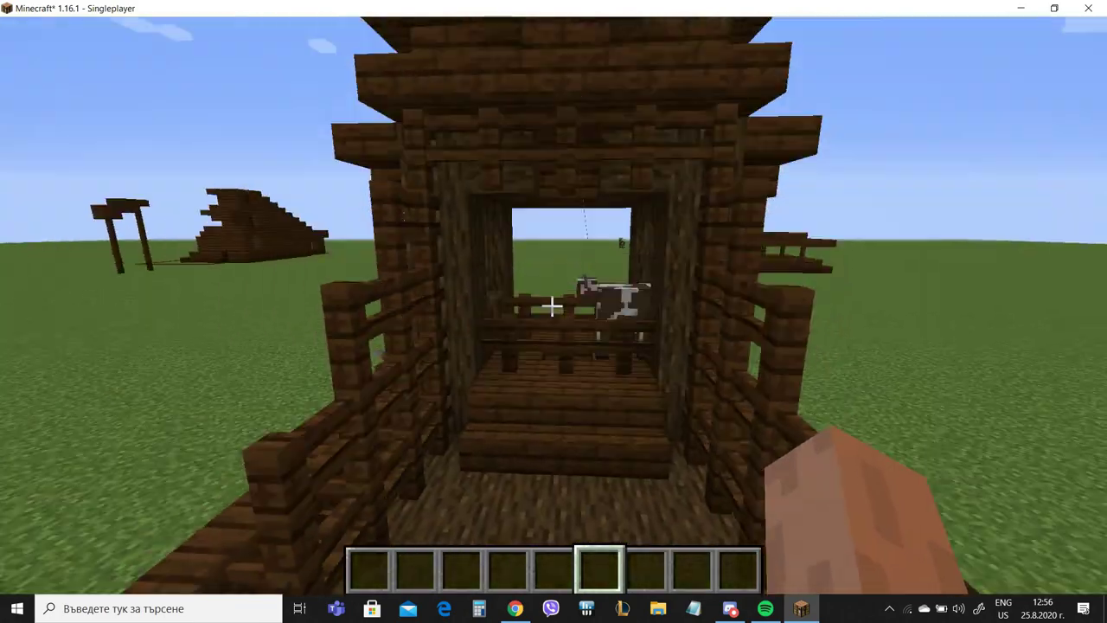
key(s)
key(space)
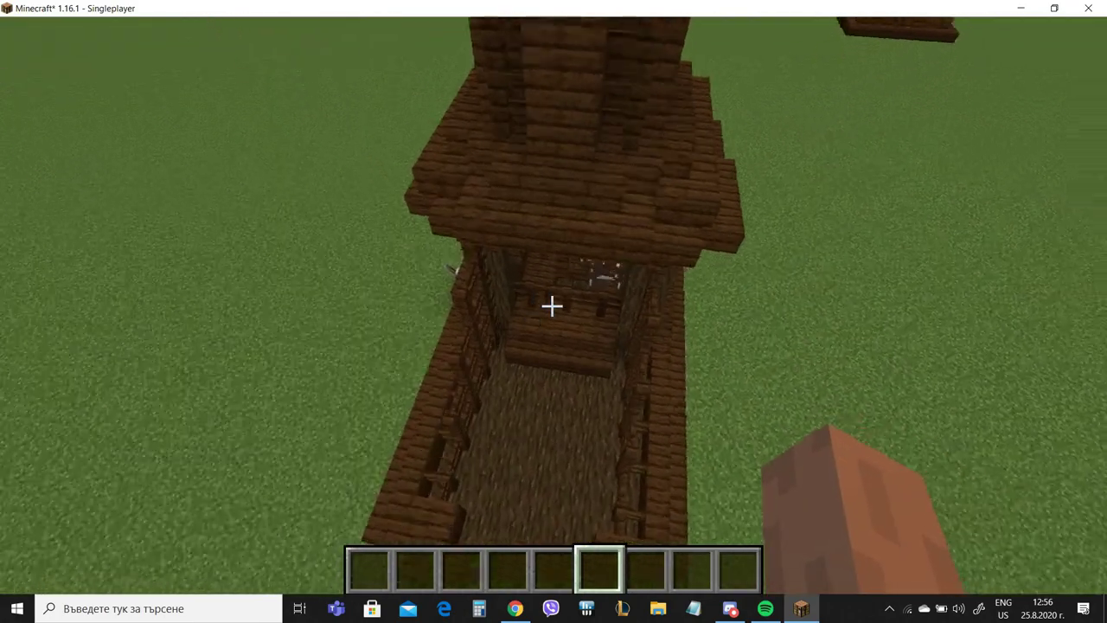
- Fly down to the penned cow, circle the tower wall, and rise through the roof
key(w)
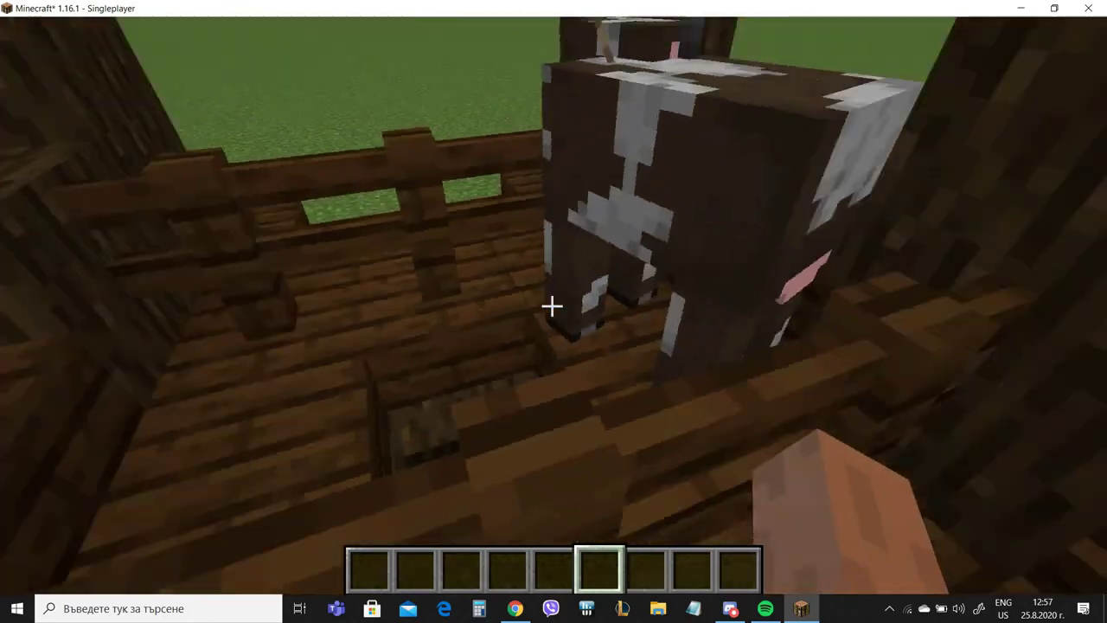
key(space)
key(s)
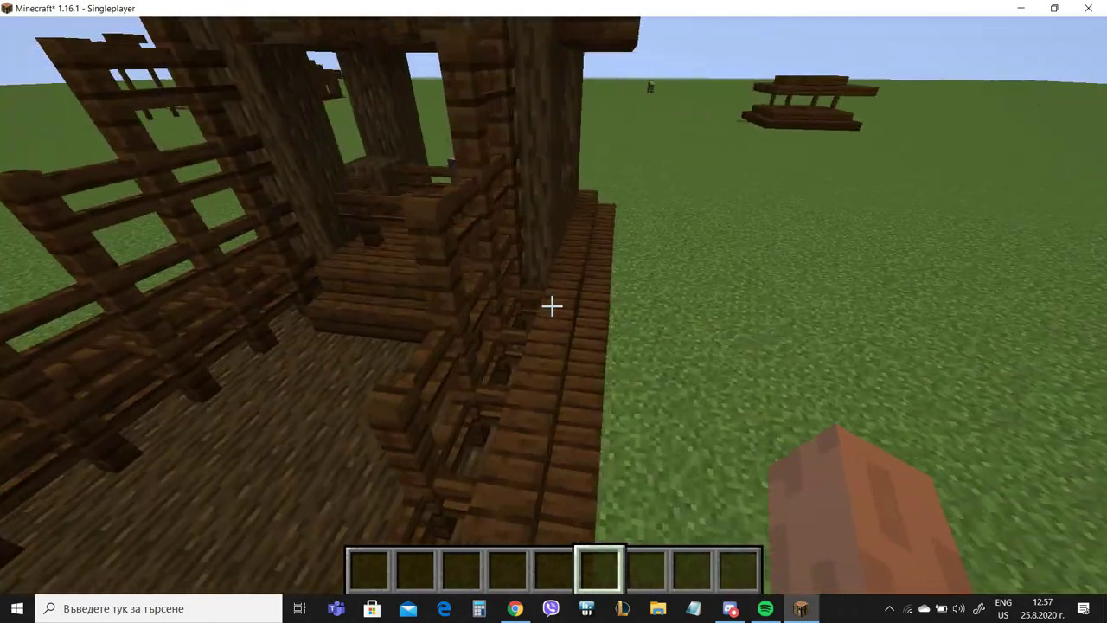
key(d)
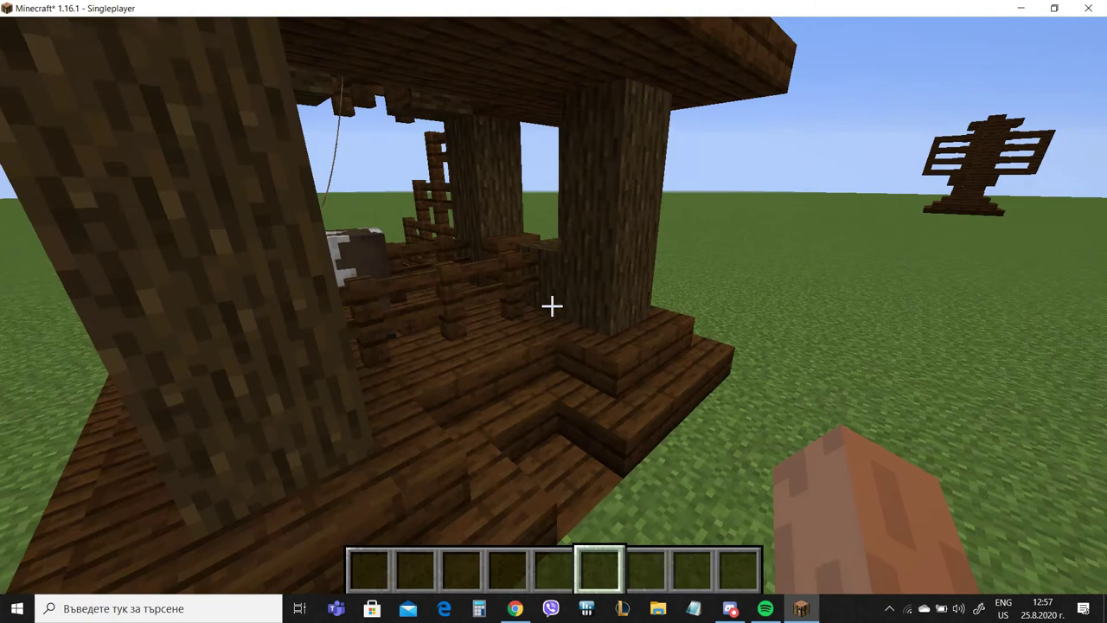
key(w)
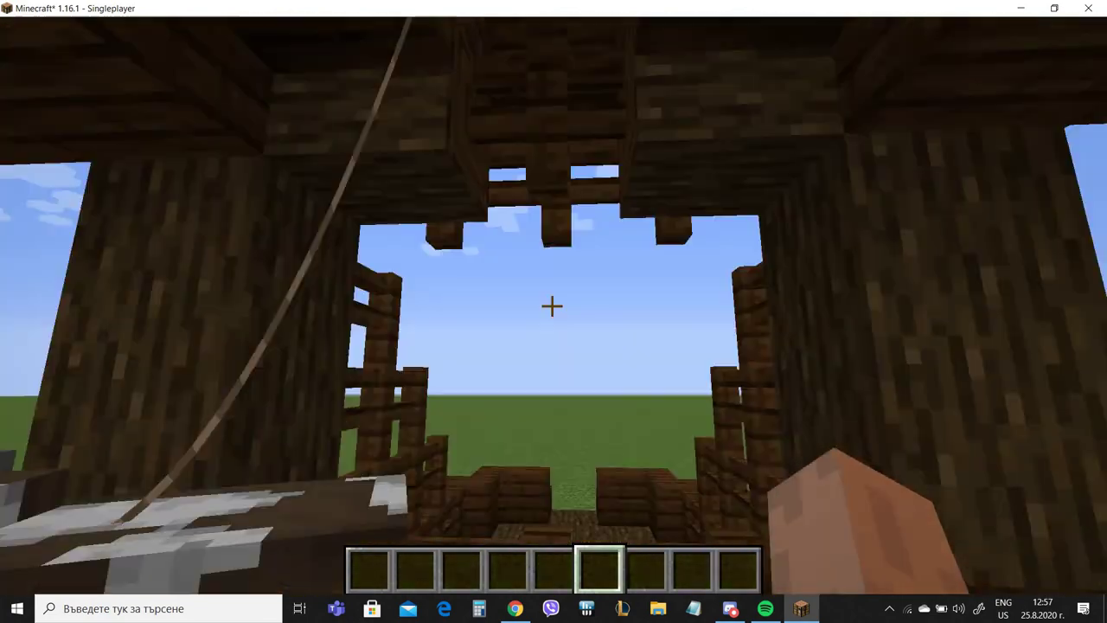
key(space)
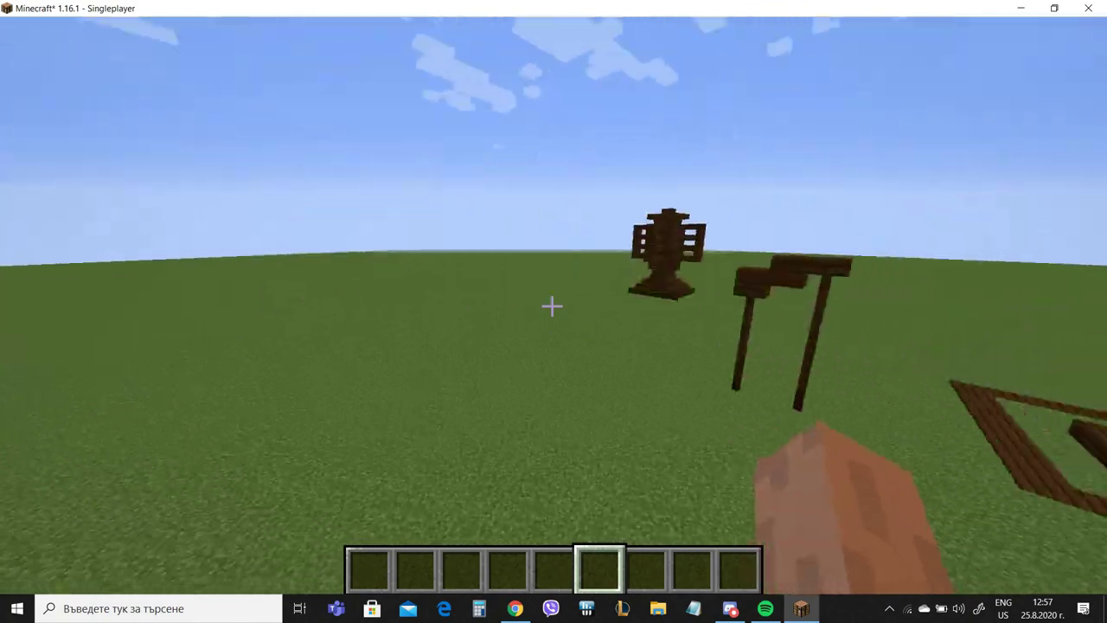
- Fly over the wooden house, circling and dropping lower for a closer look
key(w)
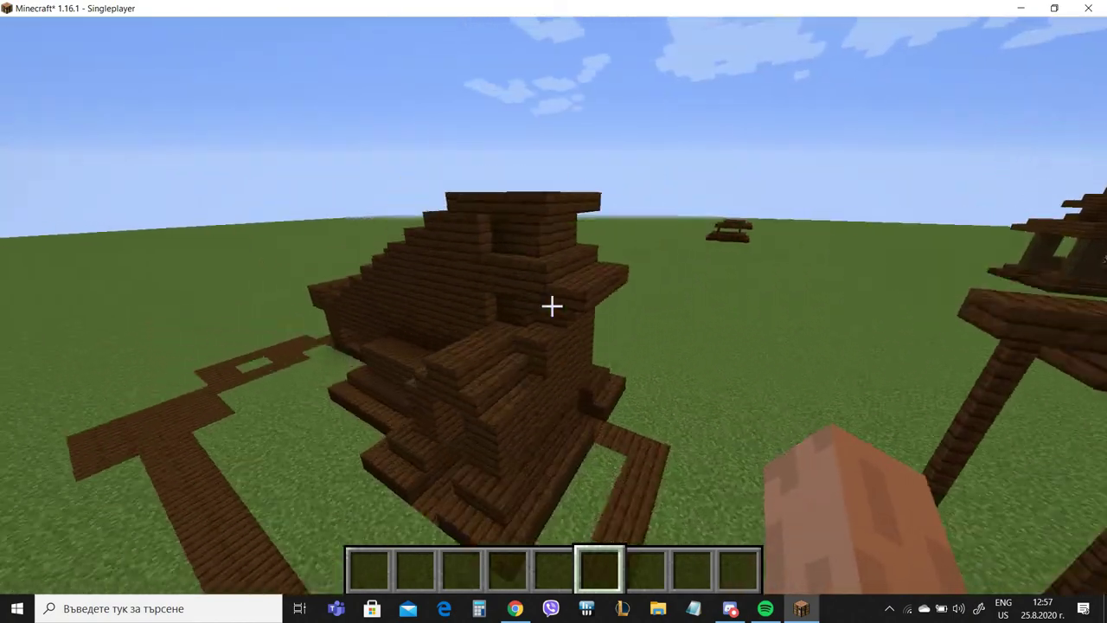
key(w)
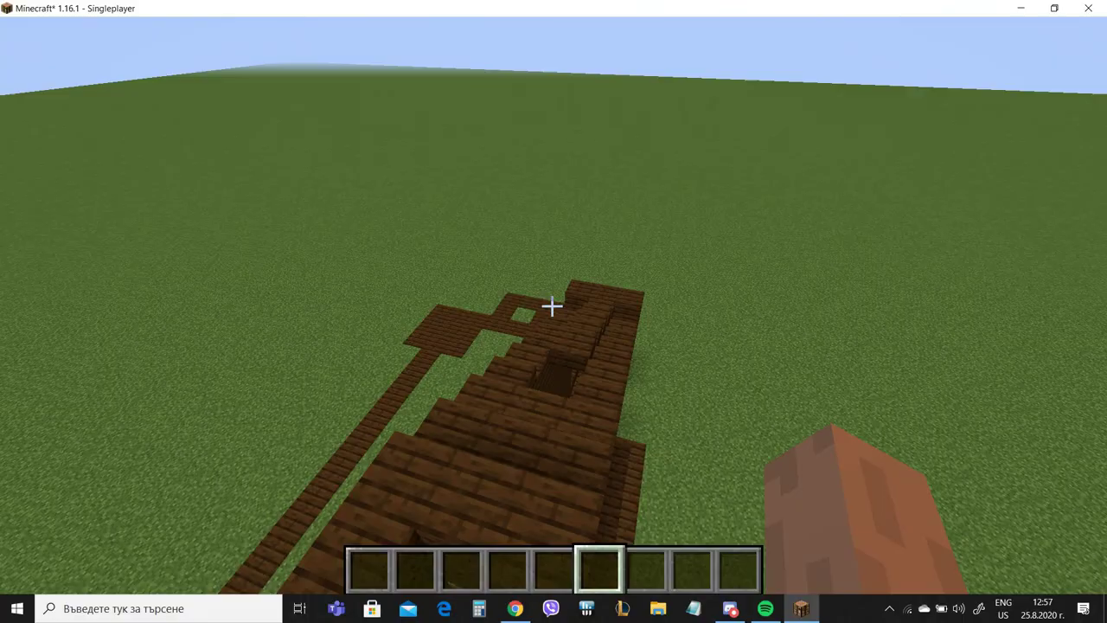
key(w)
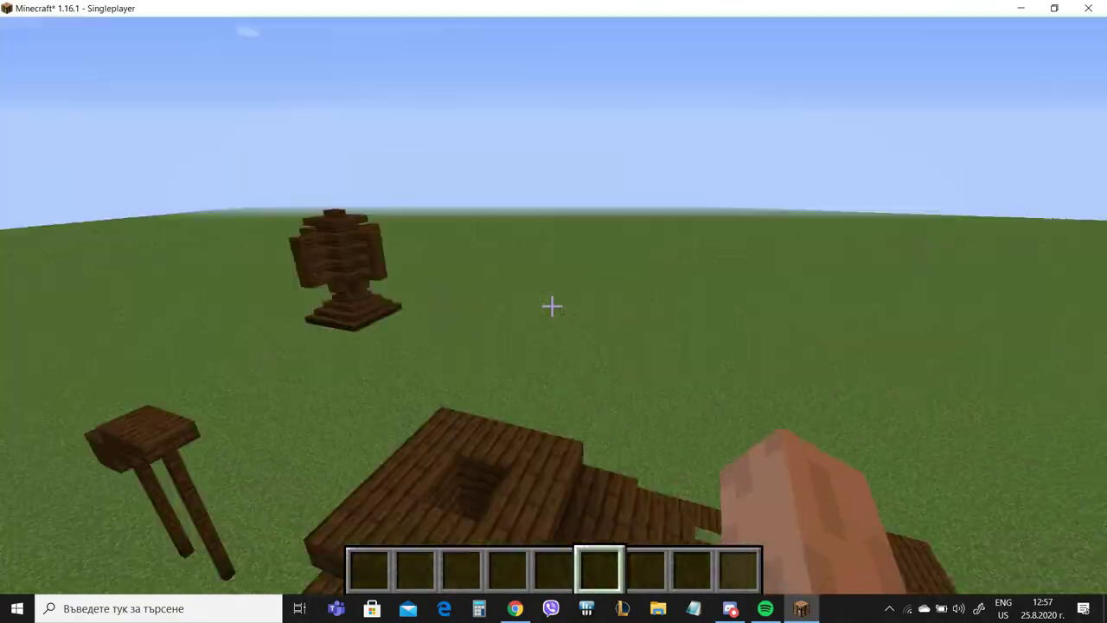
key(w)
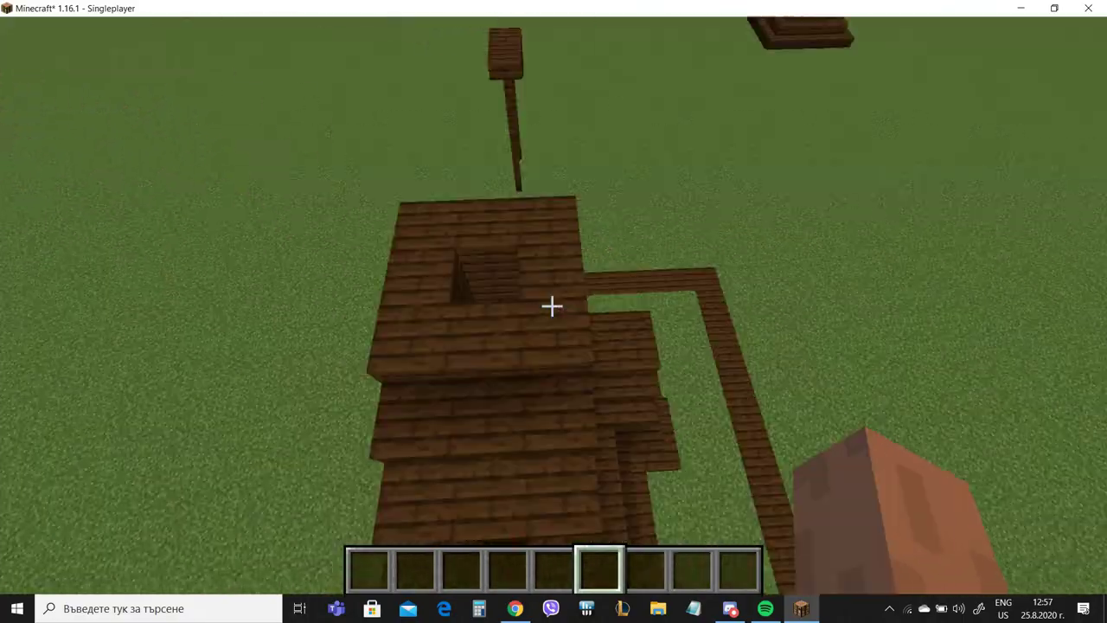
key(w)
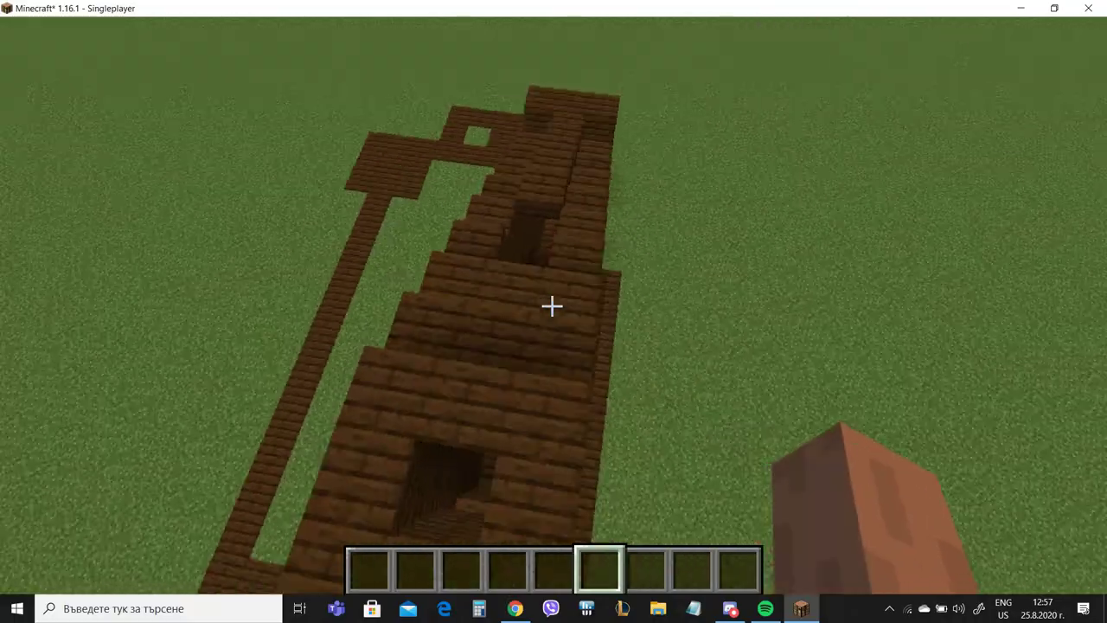
key(w)
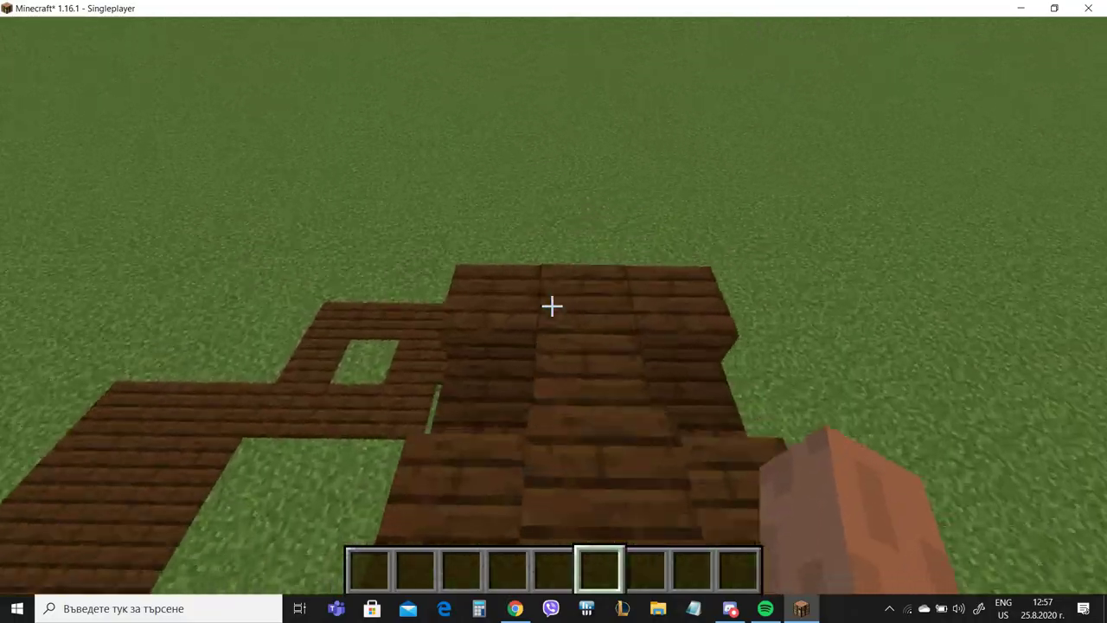
- Follow the plank path to the house wall and run /gamemode spectator
key(w)
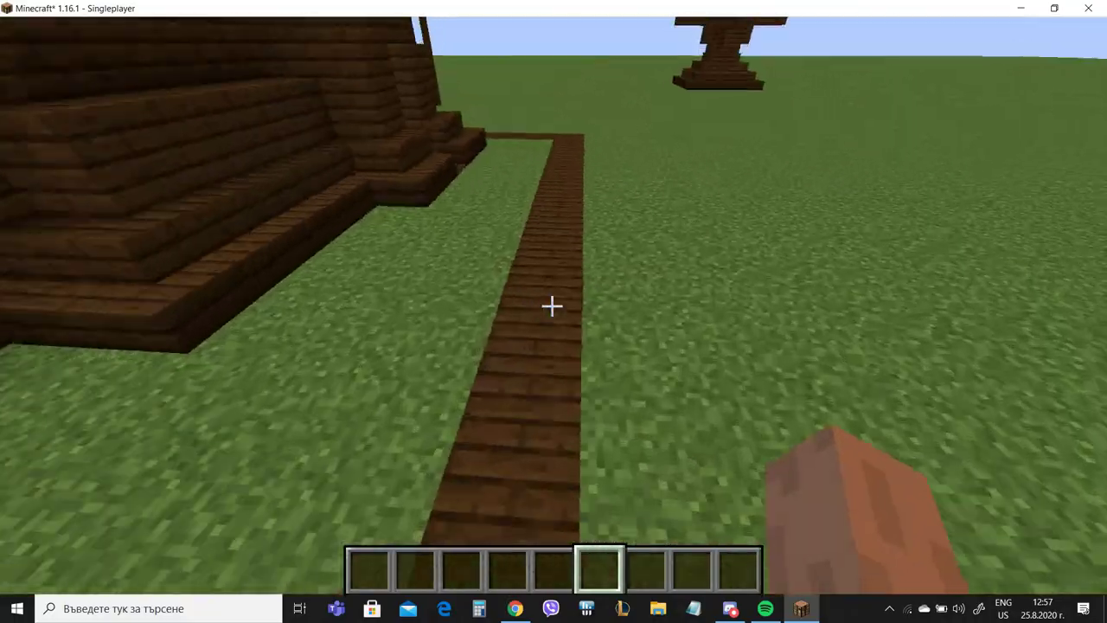
key(w)
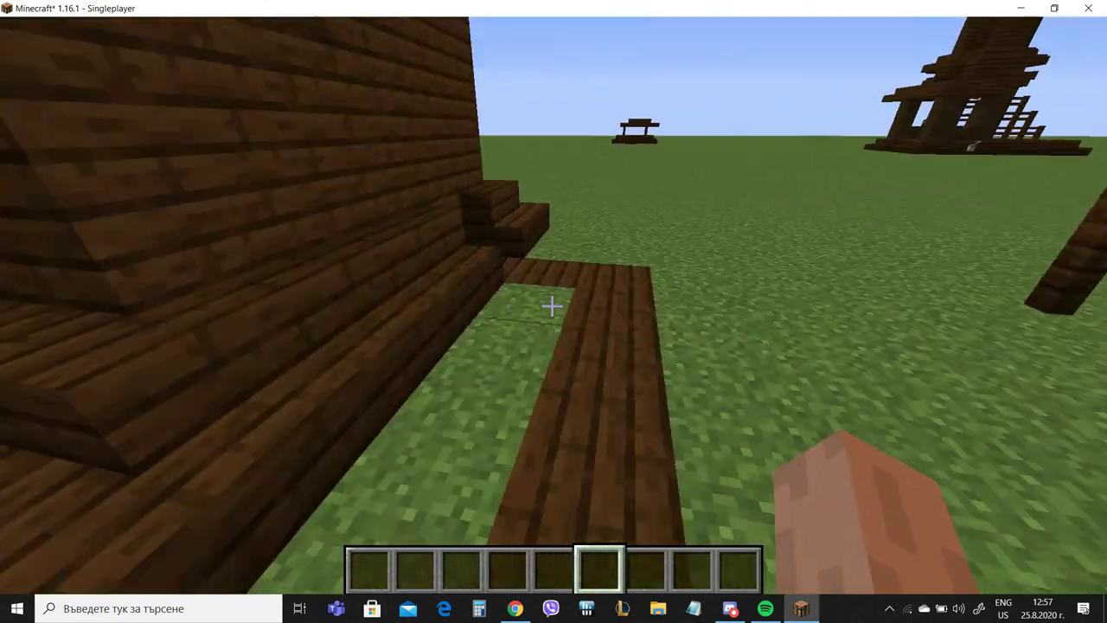
key(w)
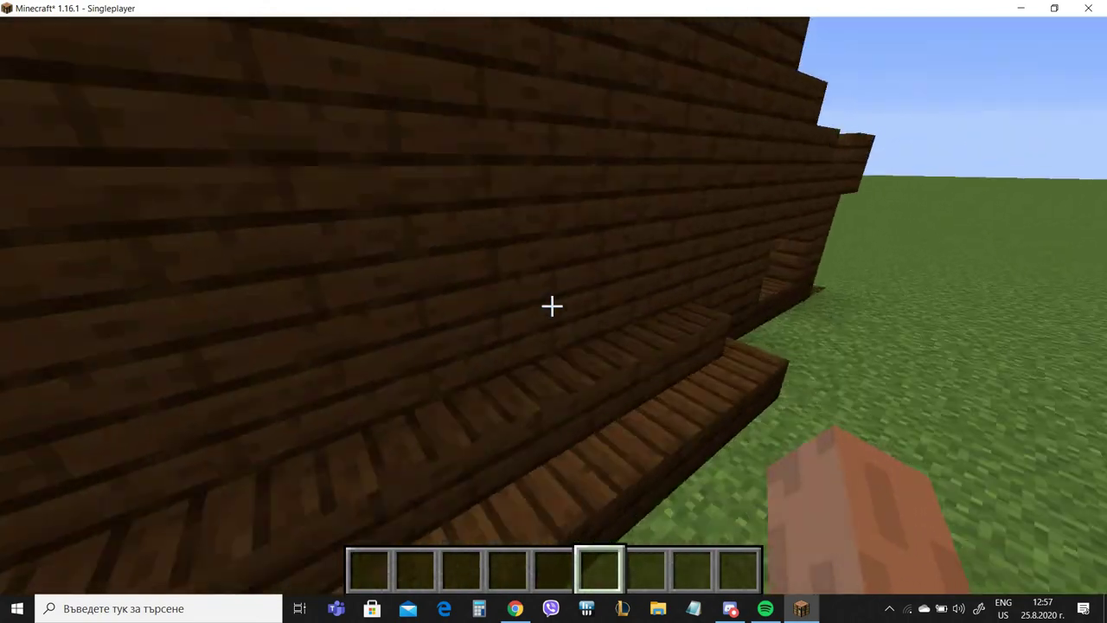
text(w/gamemode specta)
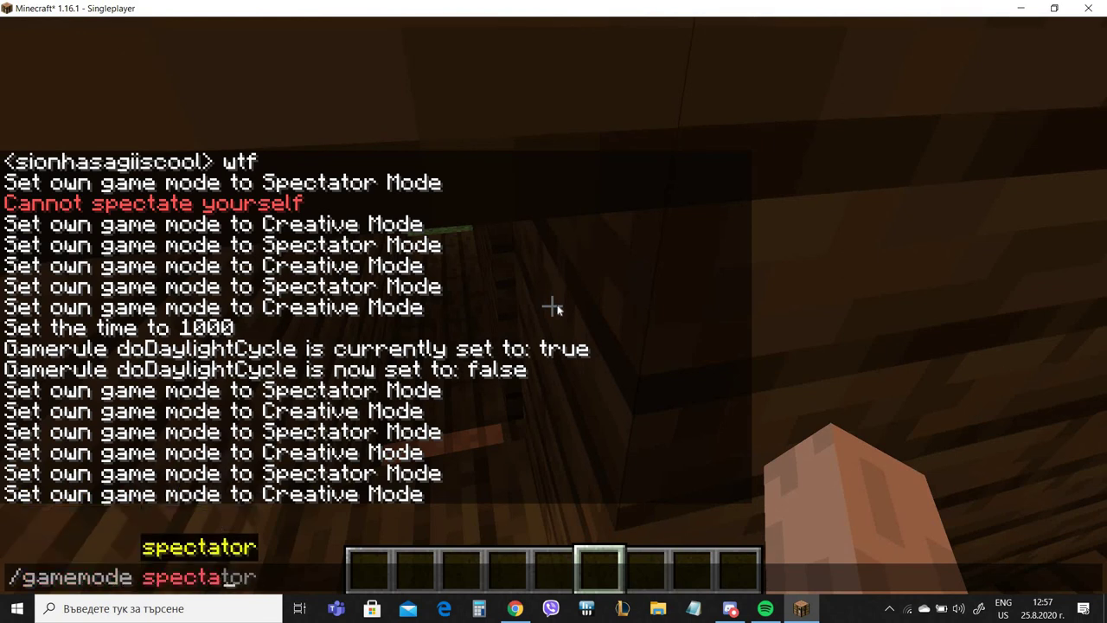
key(Tab)
key(Return)
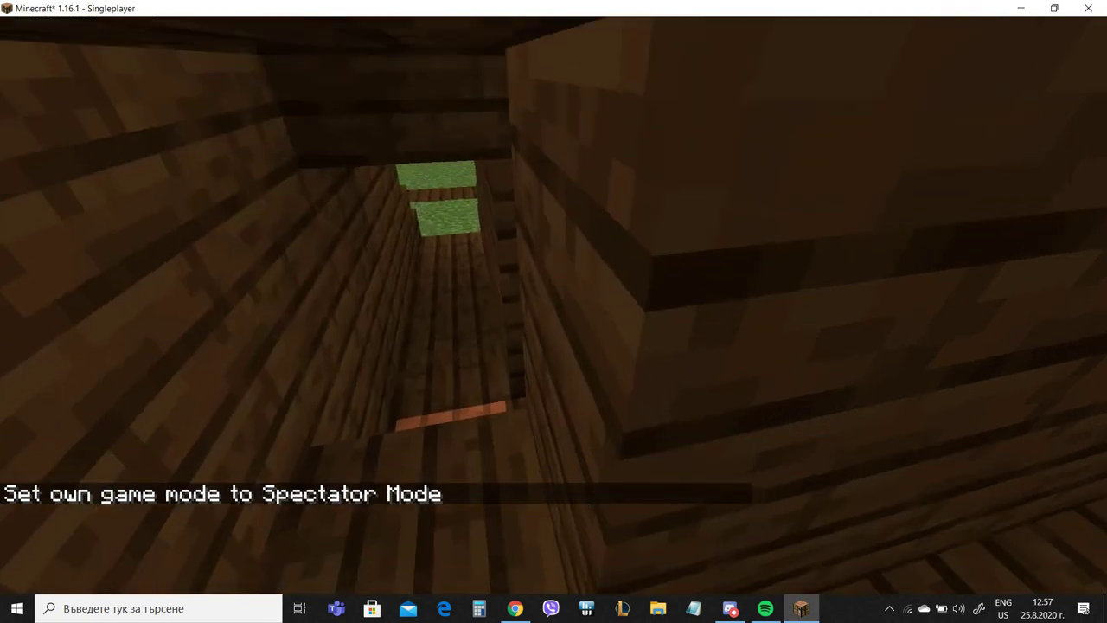
- Fly through the house wall and along the redstone corridor to the stone block
key(w)
key(w)
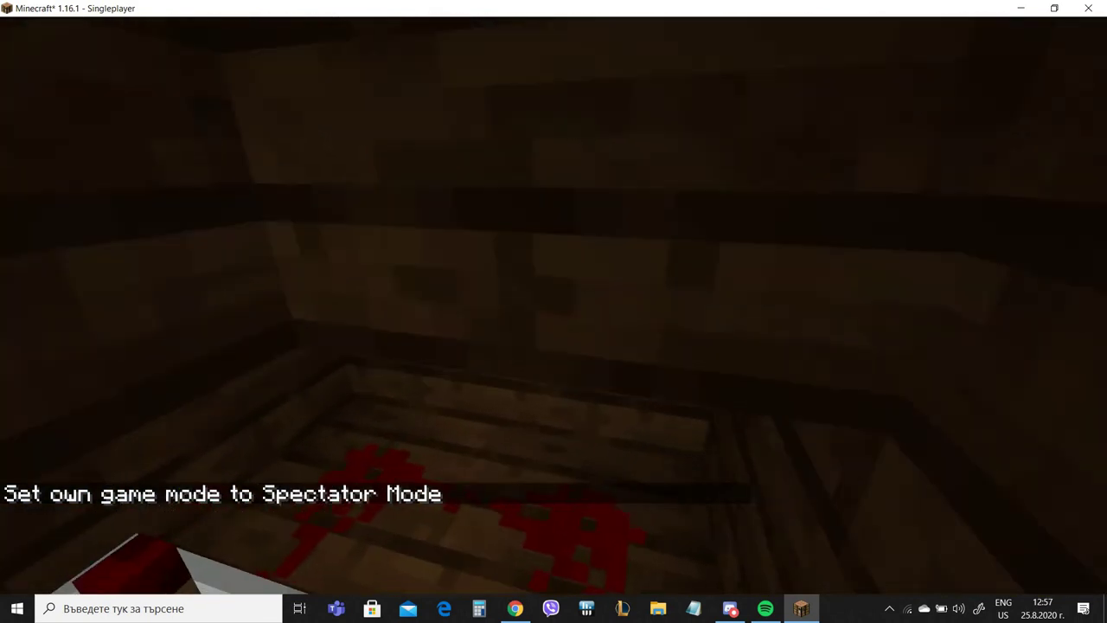
key(w)
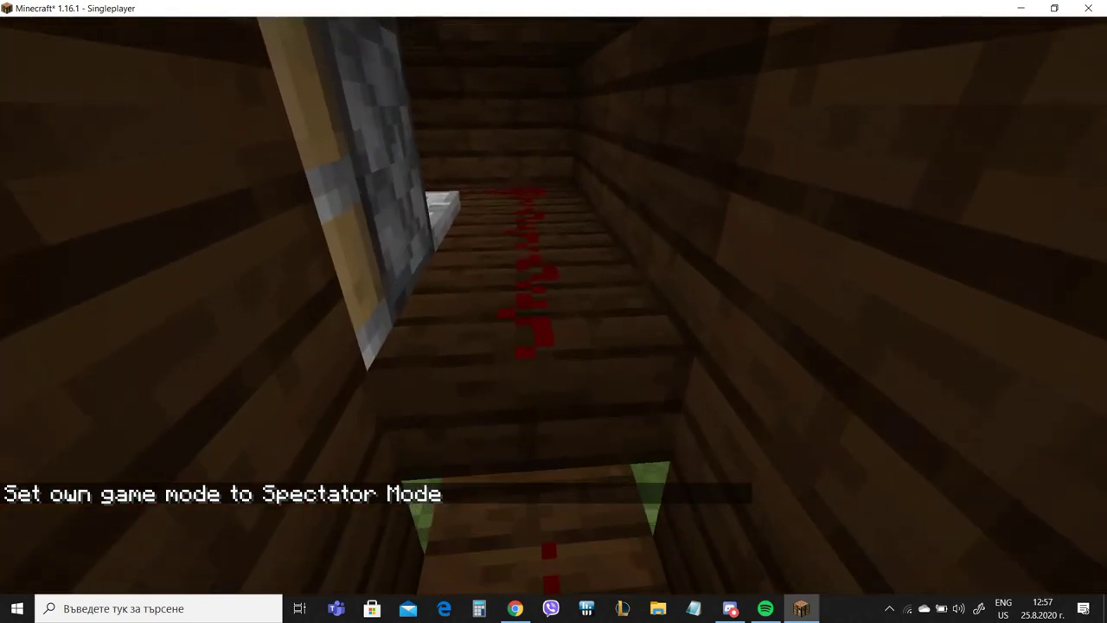
key(w)
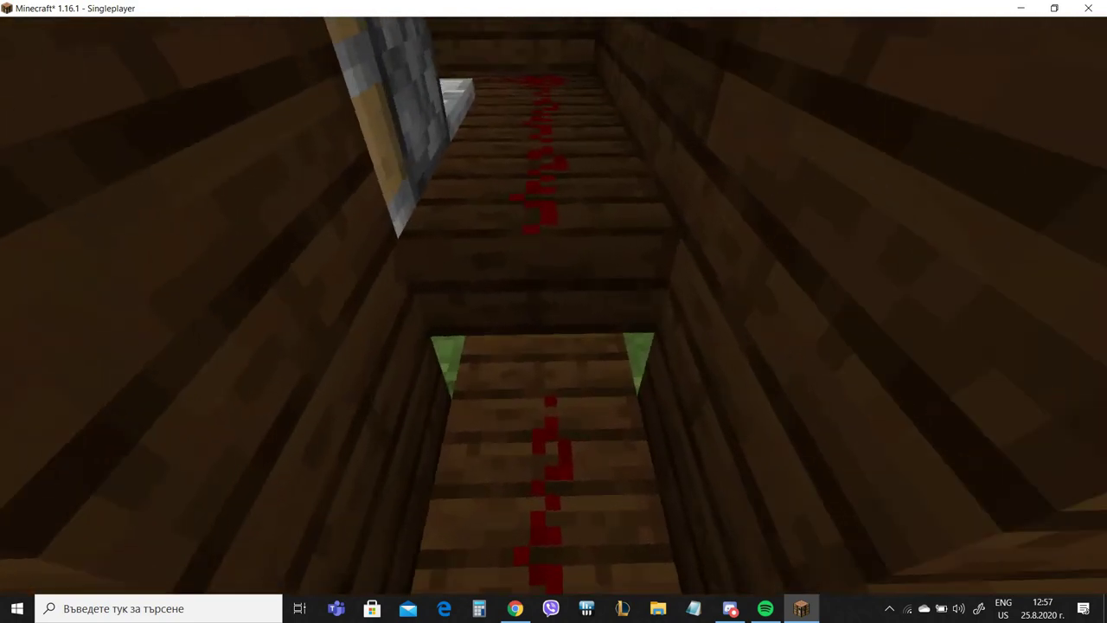
key(w)
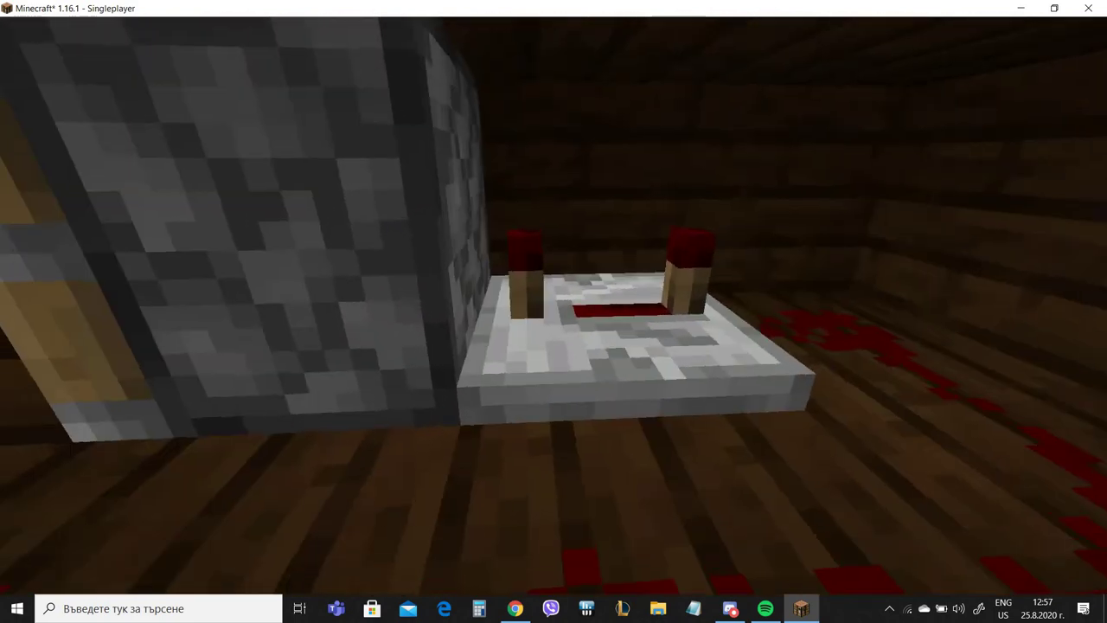
key(w)
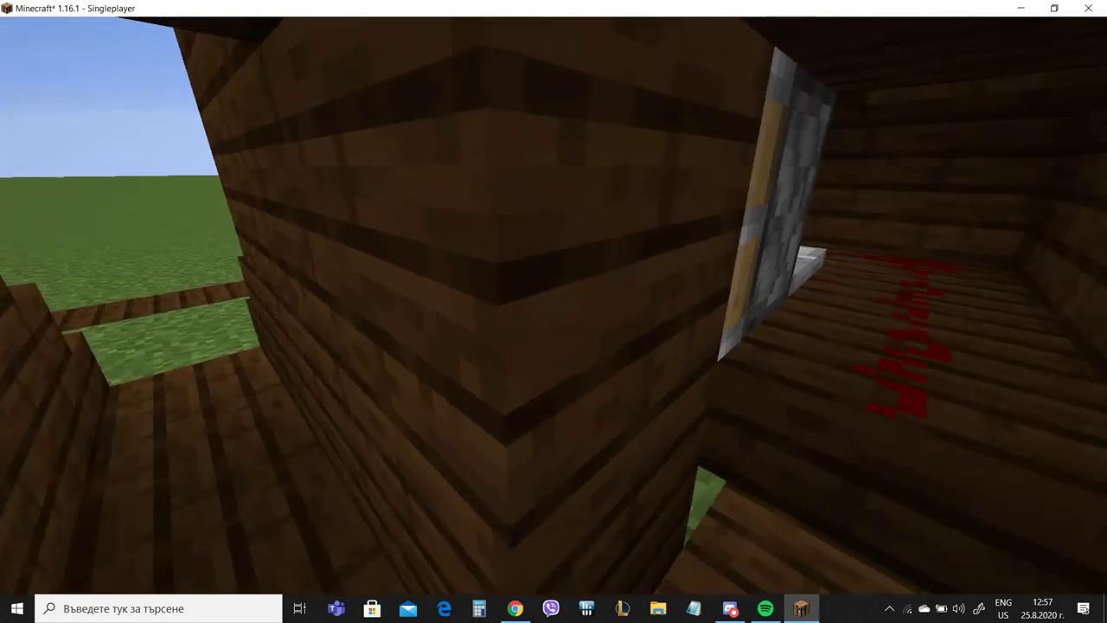
key(w)
key(w)
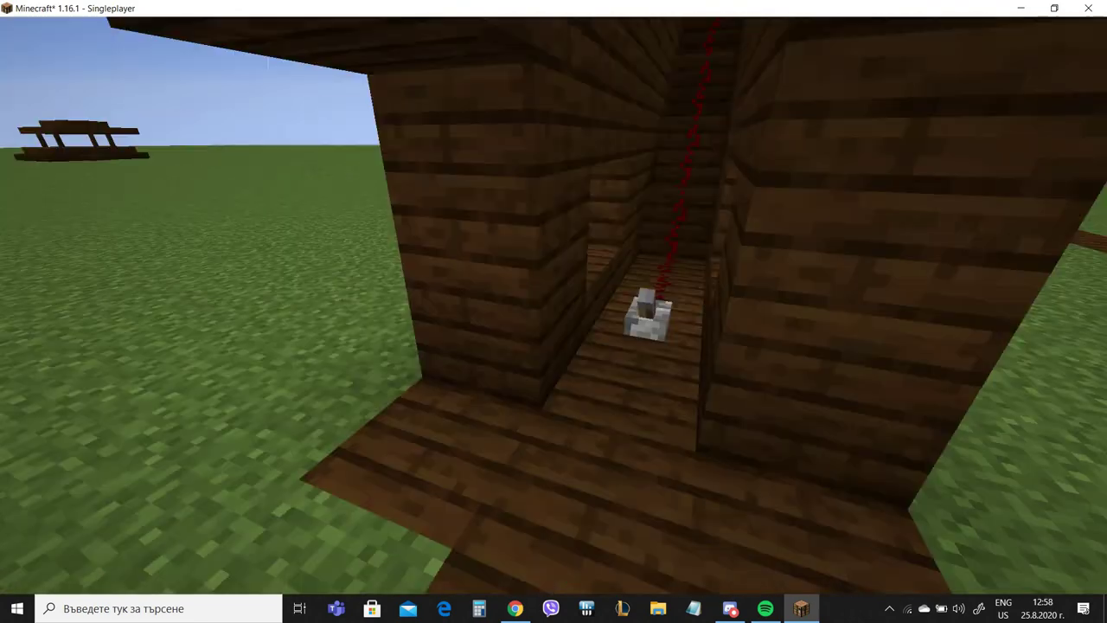
- Move back and forth in the corridor to view the lever structure and redstone line
key(s)
key(w)
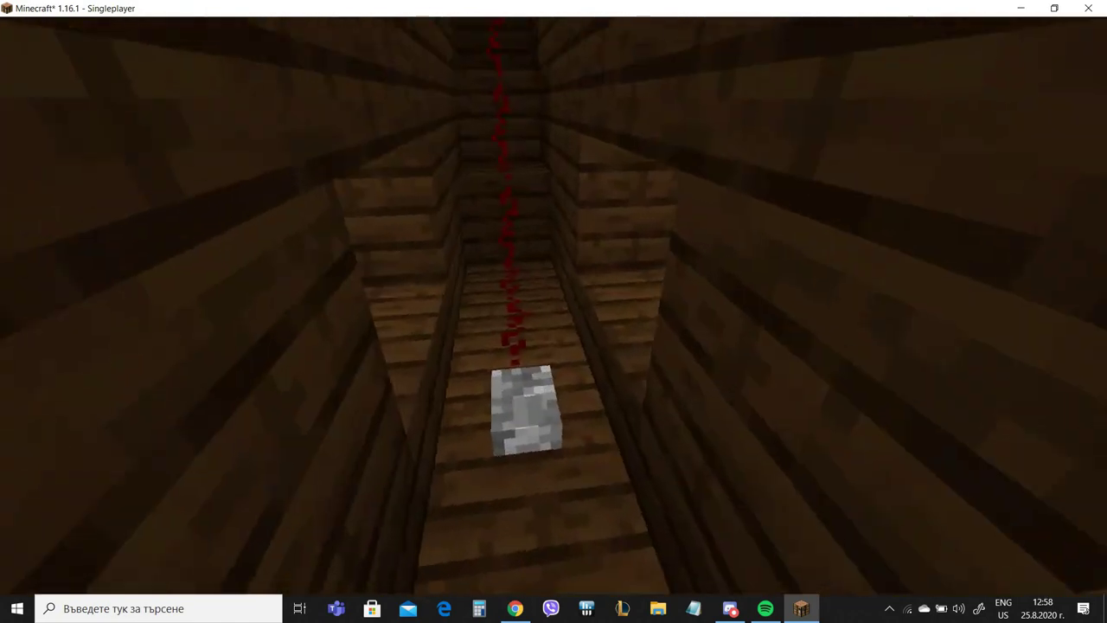
key(s)
key(w)
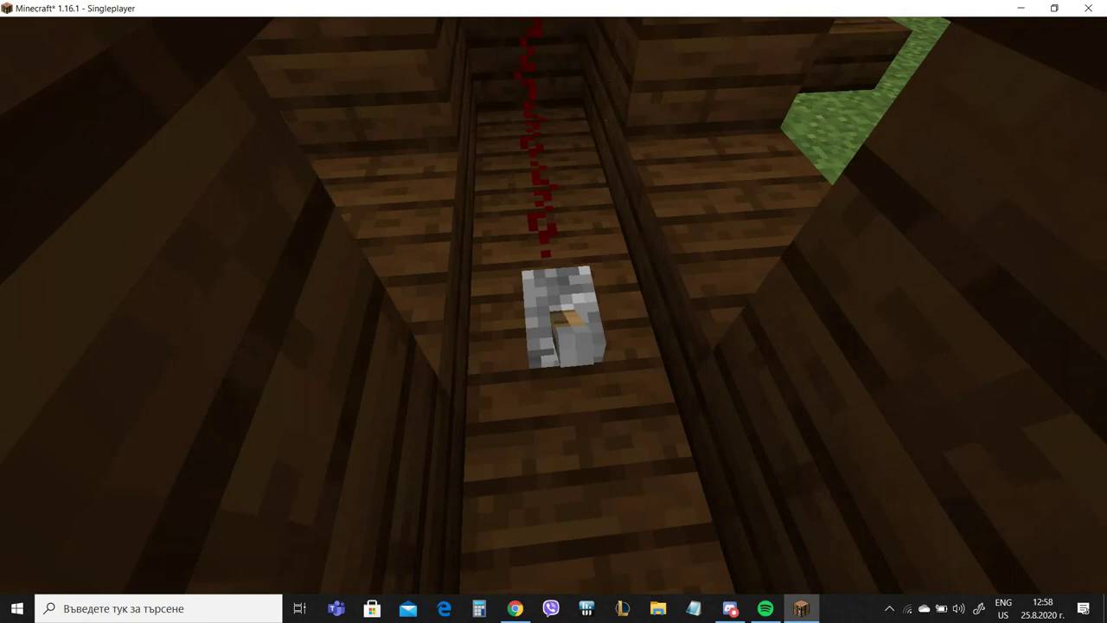
key(w)
key(s)
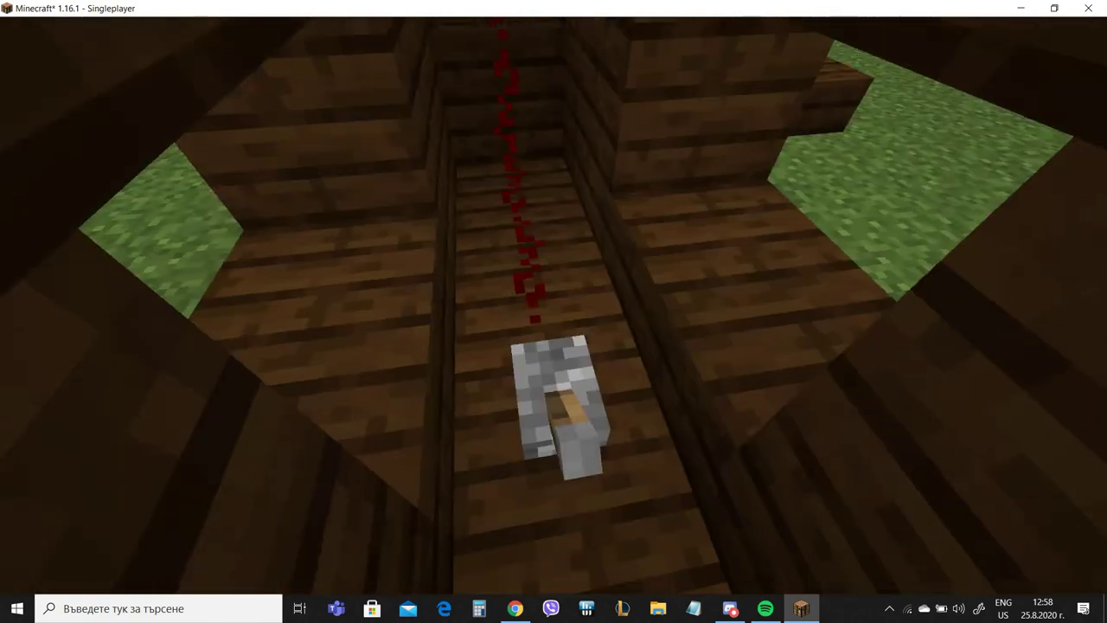
key(w)
- Look down at the lever and trench, then fly out to the grass field
key(s)
key(w)
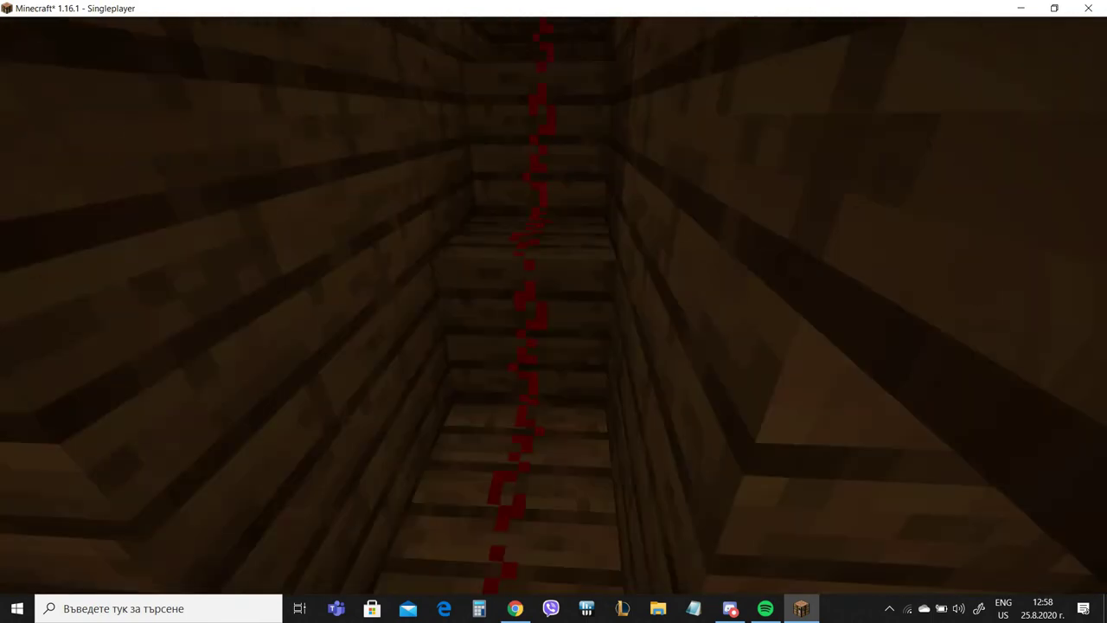
key(s)
key(w)
key(s)
key(w)
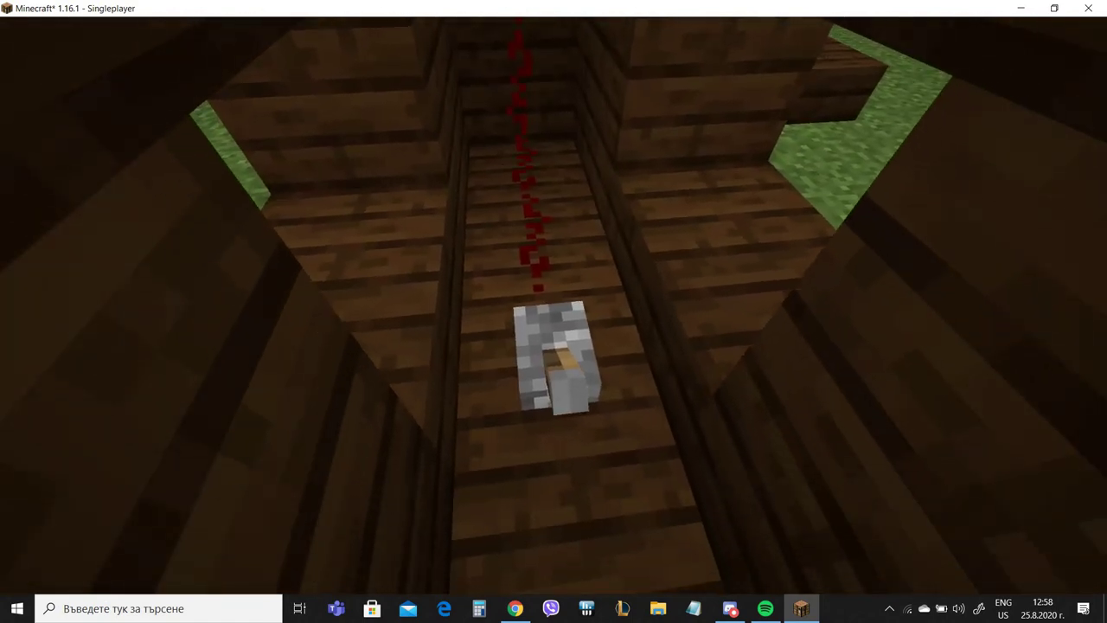
key(w)
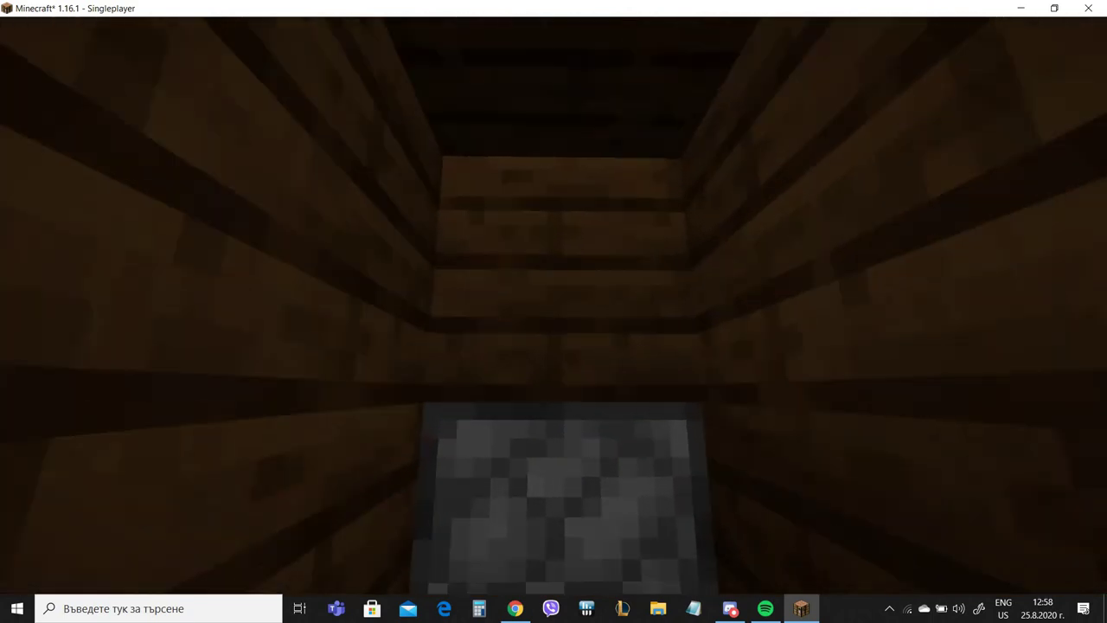
key(space)
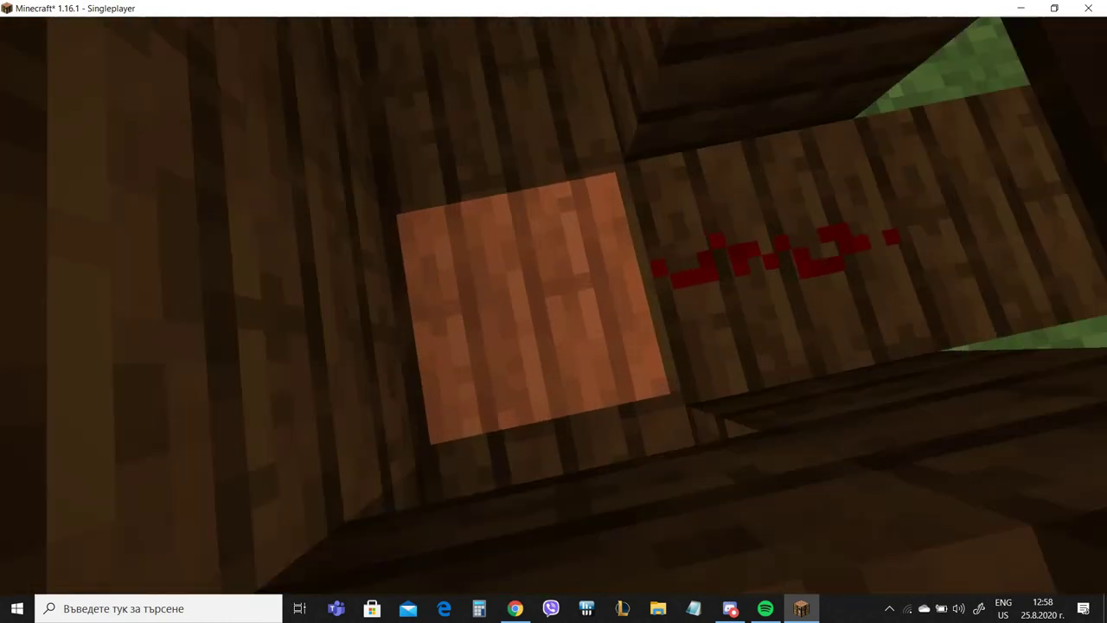
key(w)
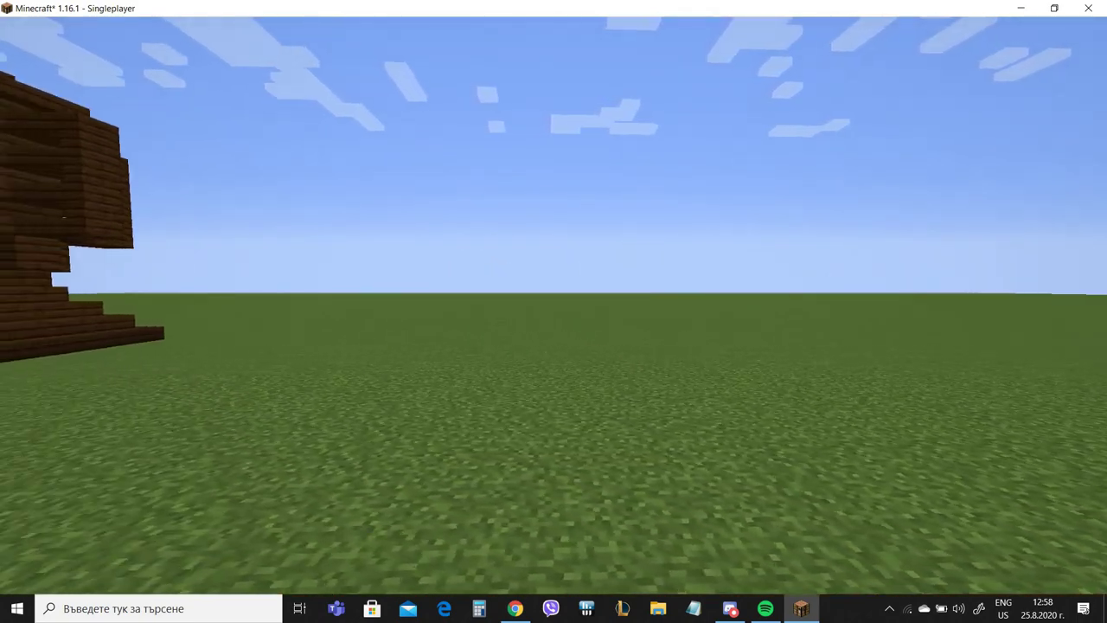
- Circle past the shaft, wooden posts and tall build, returning along the trap's side
key(w)
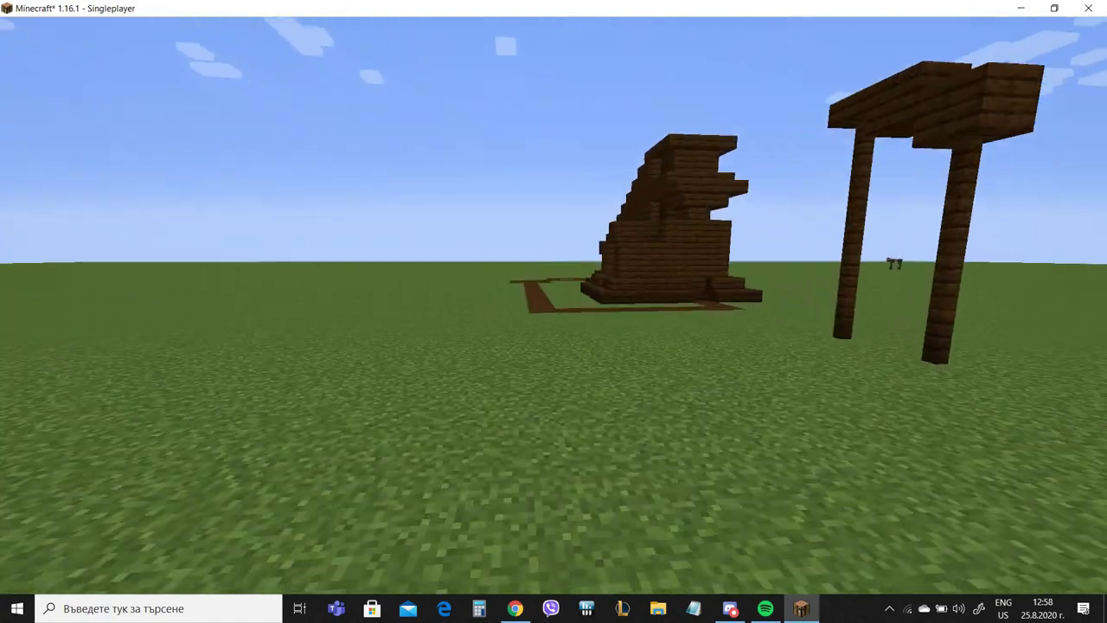
key(w)
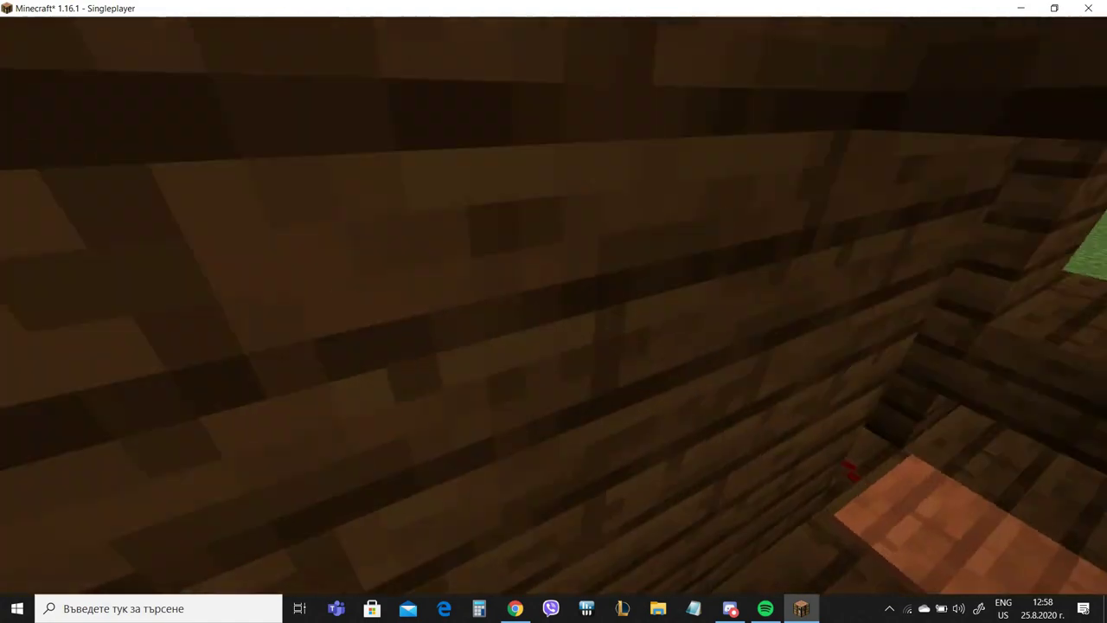
key(shift)
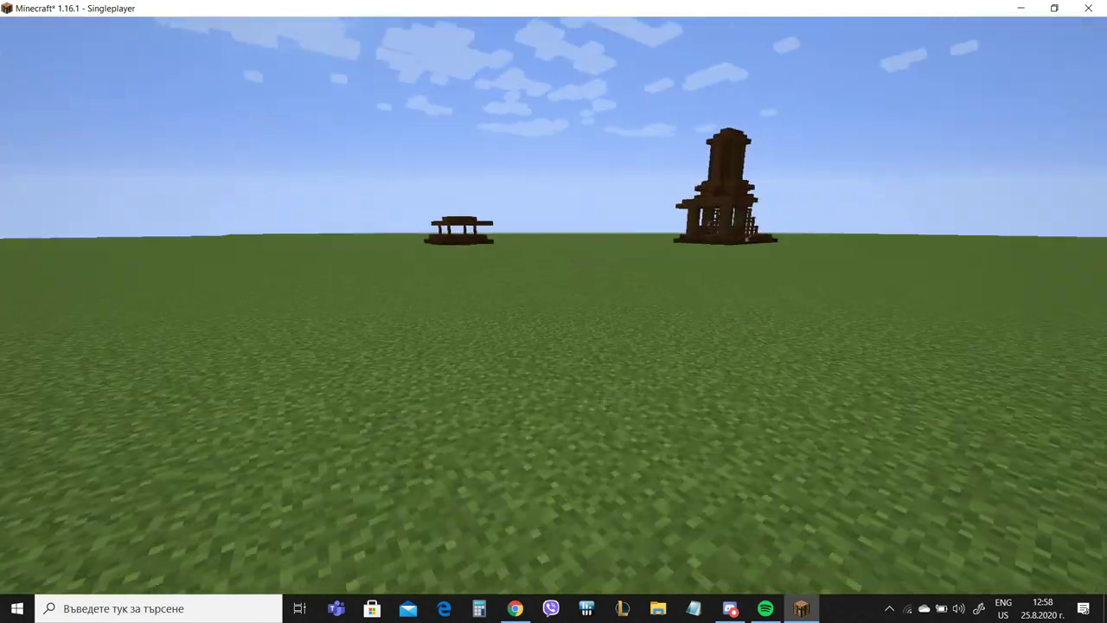
key(w)
key(w)
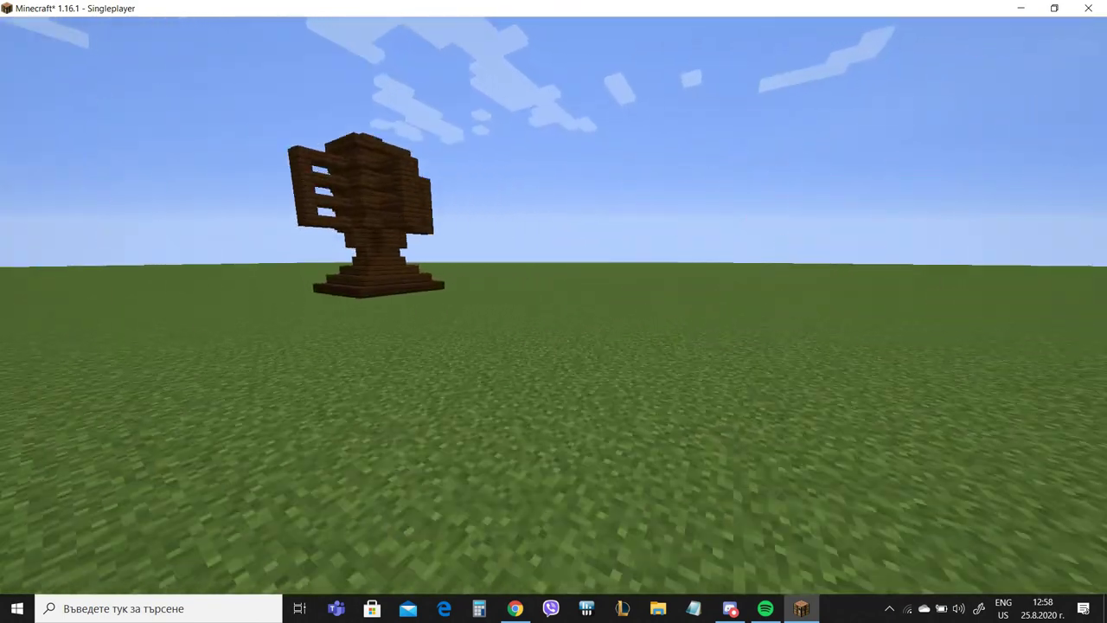
key(w)
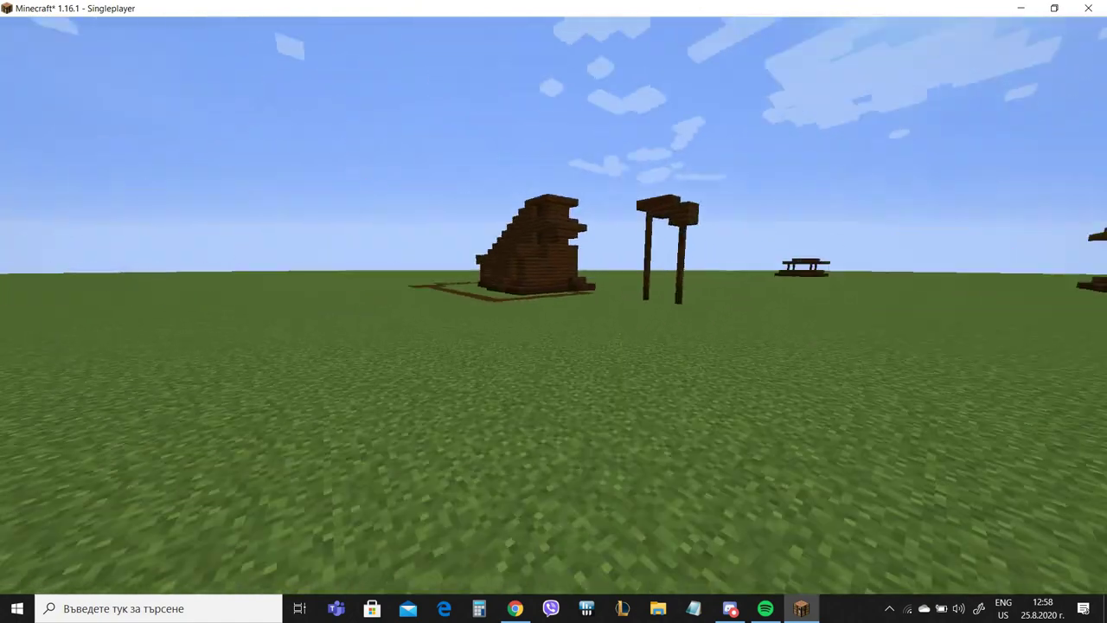
key(w)
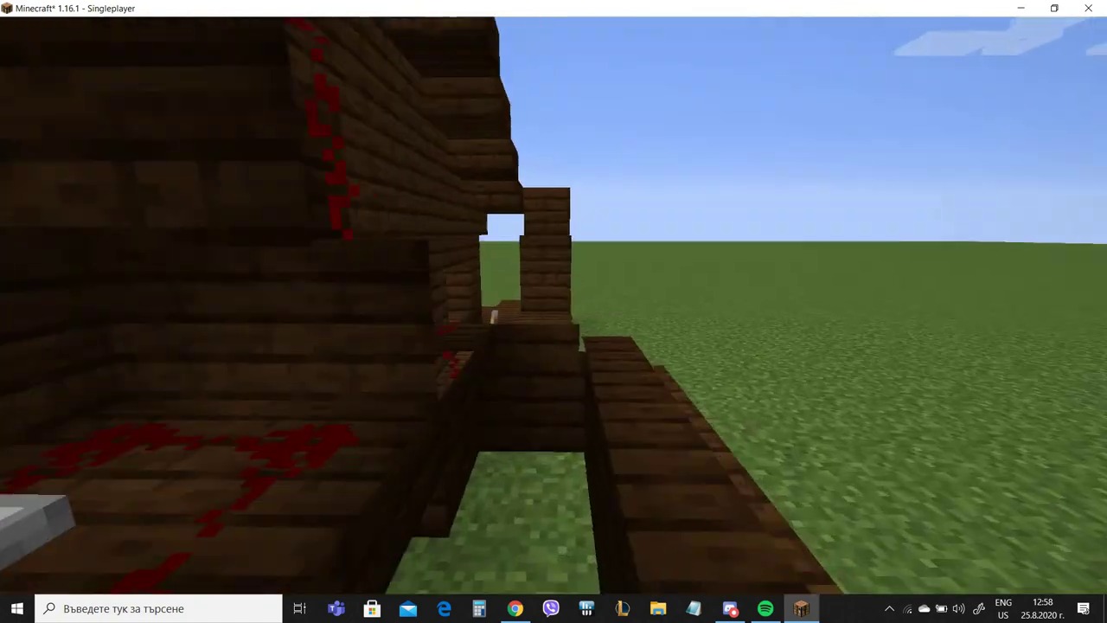
- Pass through the dark corridor's redstone wall and follow the outer ledge toward the field
key(w)
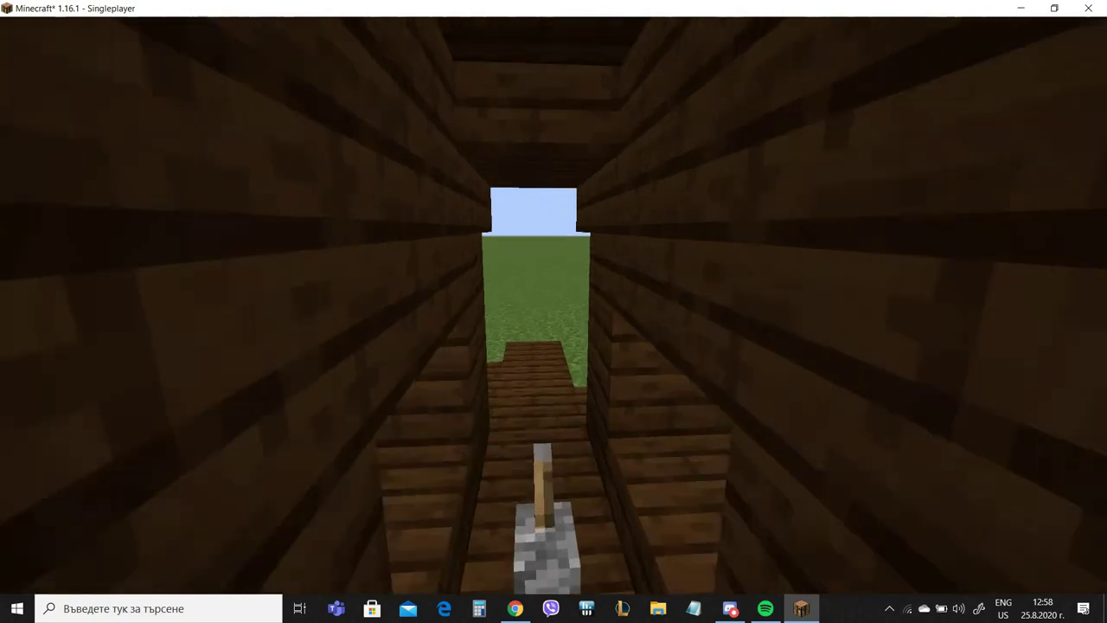
key(w)
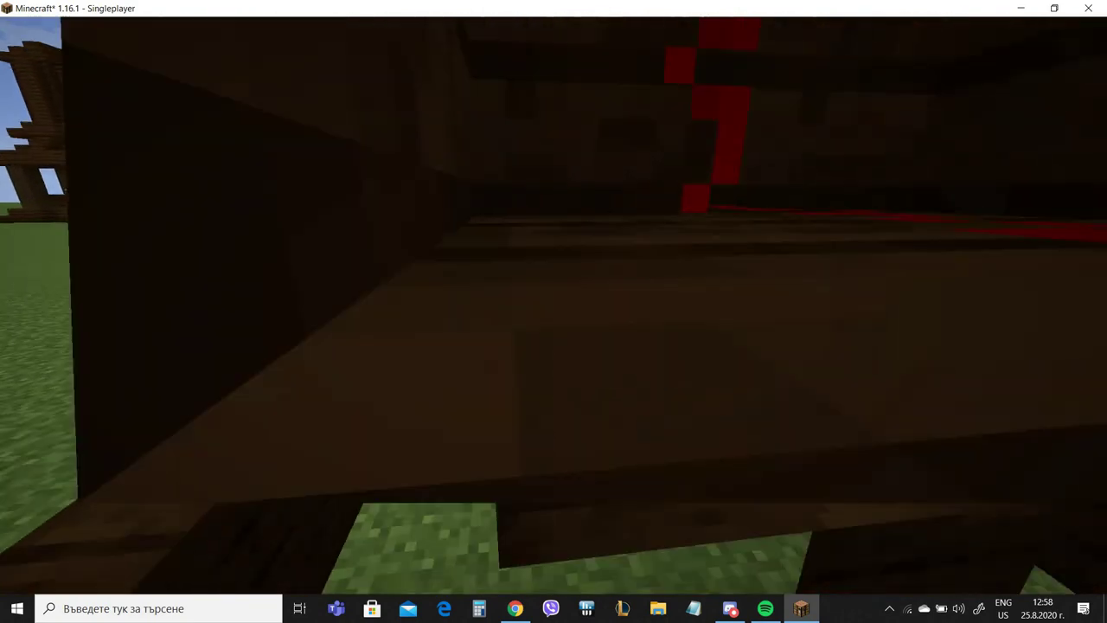
key(w)
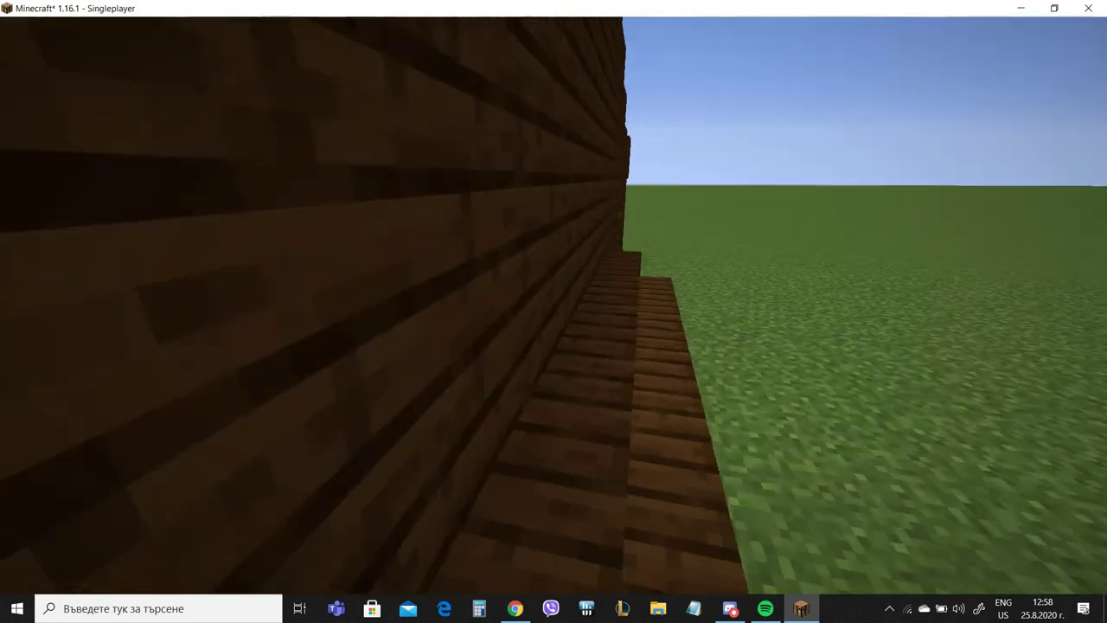
key(w)
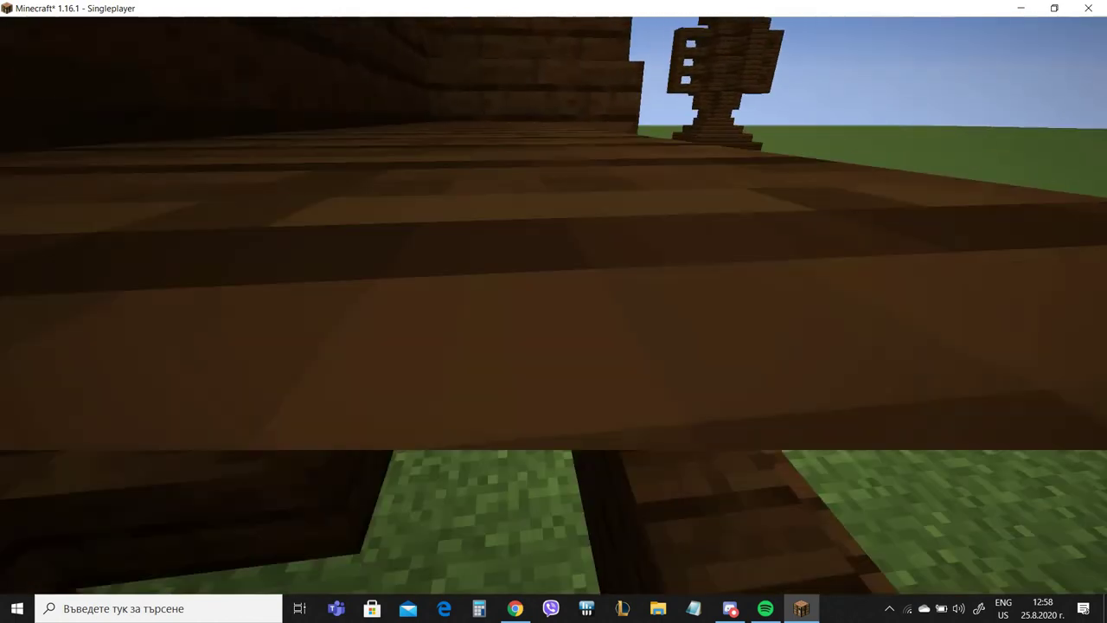
key(w)
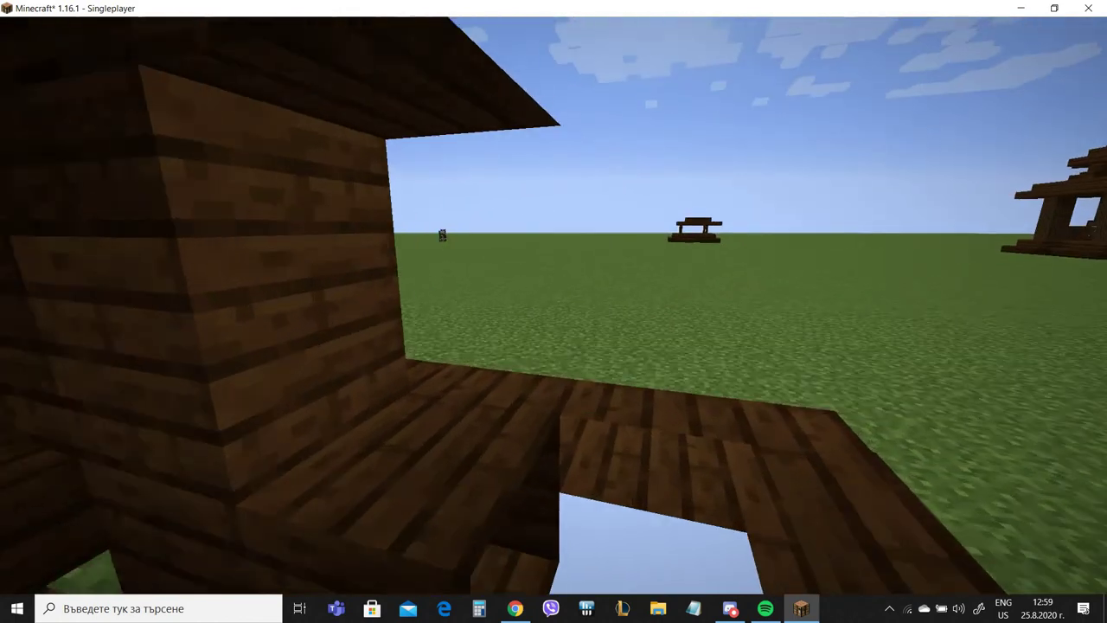
- Re-enter past the lever on stone and stop facing a plank wall corner
key(w)
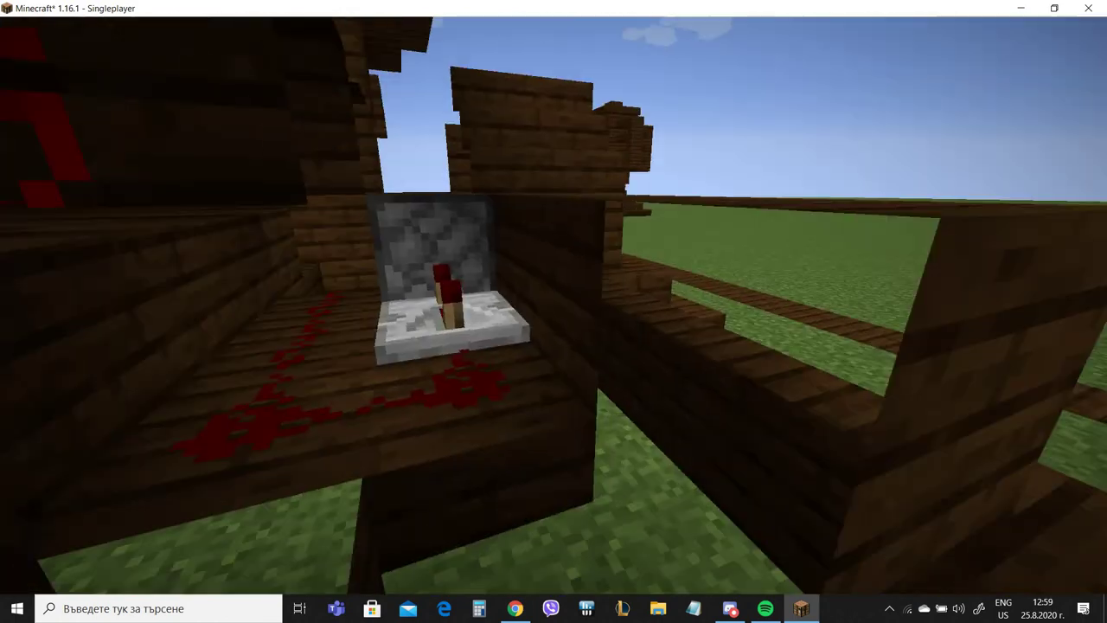
key(w)
key(w)
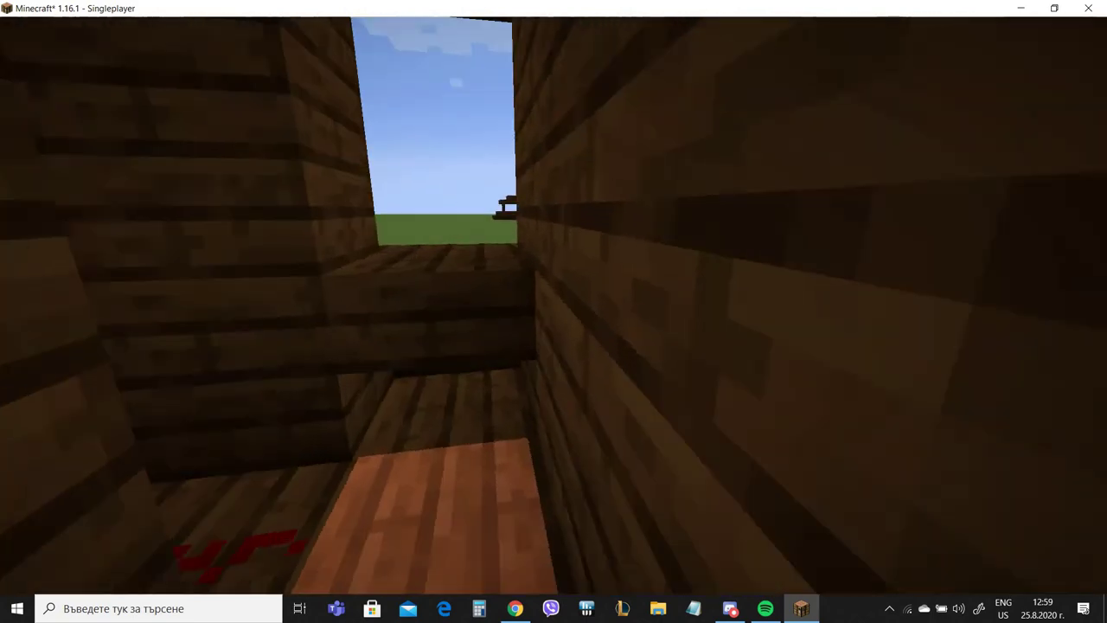
key(w)
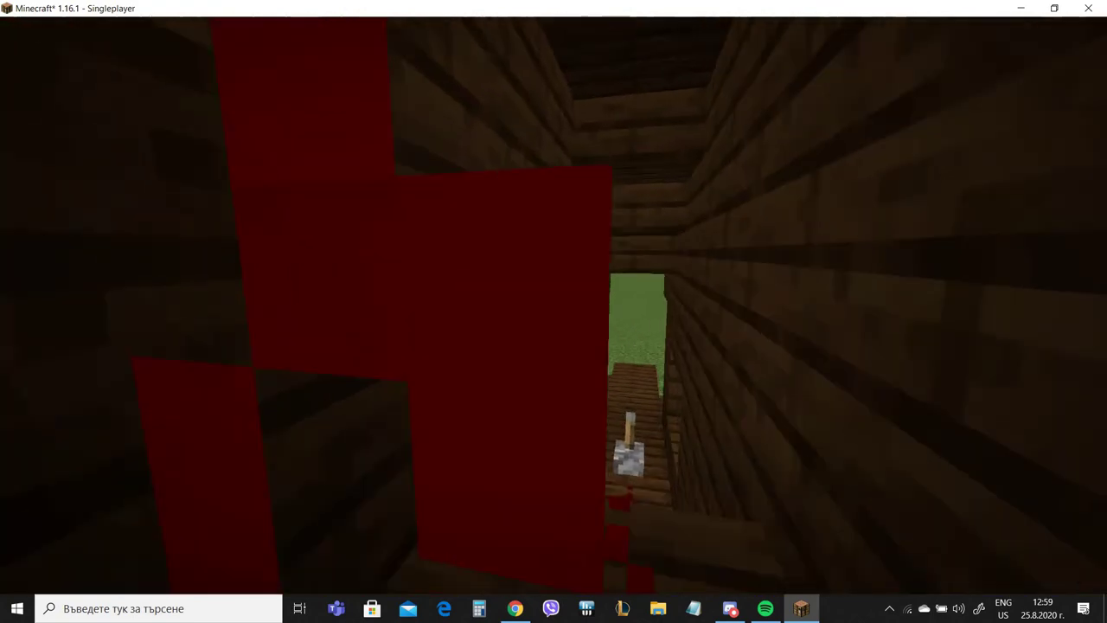
key(w)
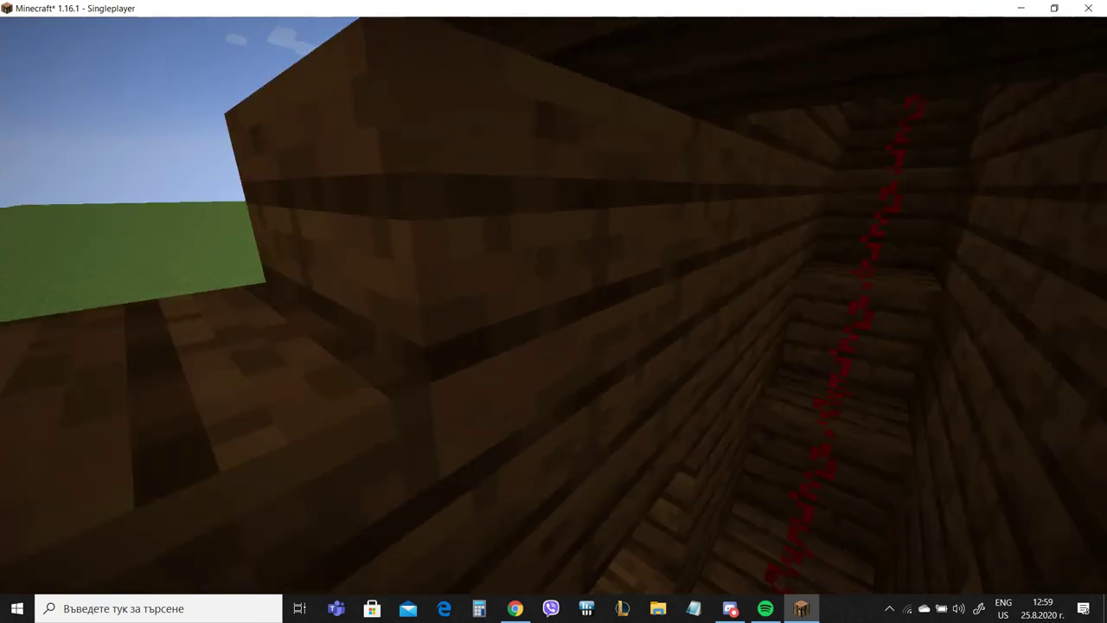
key(w)
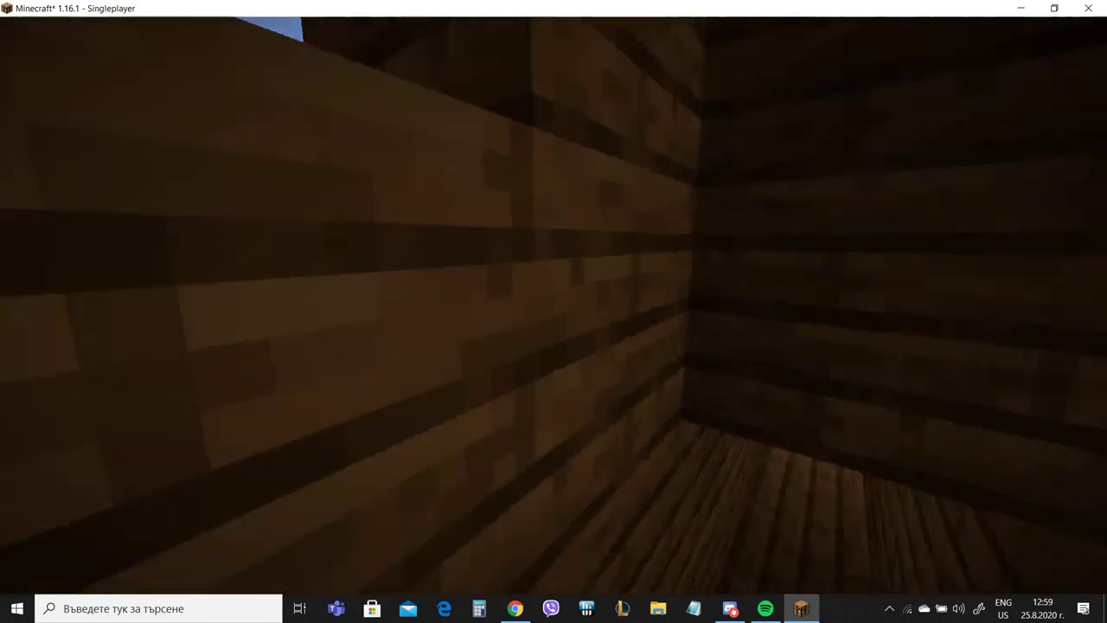
key(w)
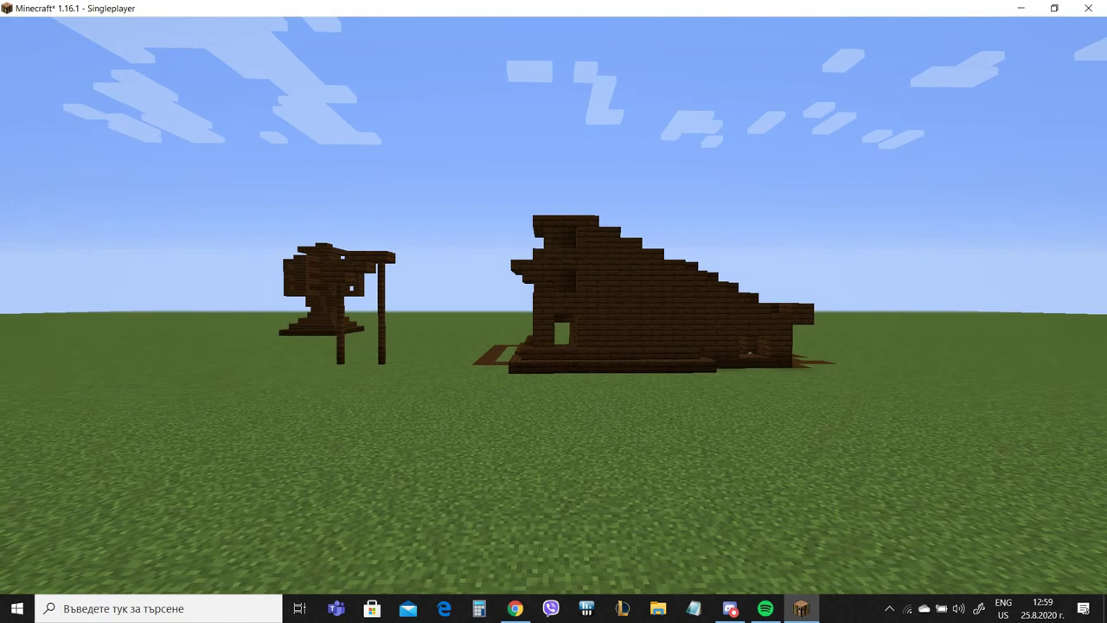
- Strafe right in the field, framing the dark oak build beside the post-and-bell structure
key(d)
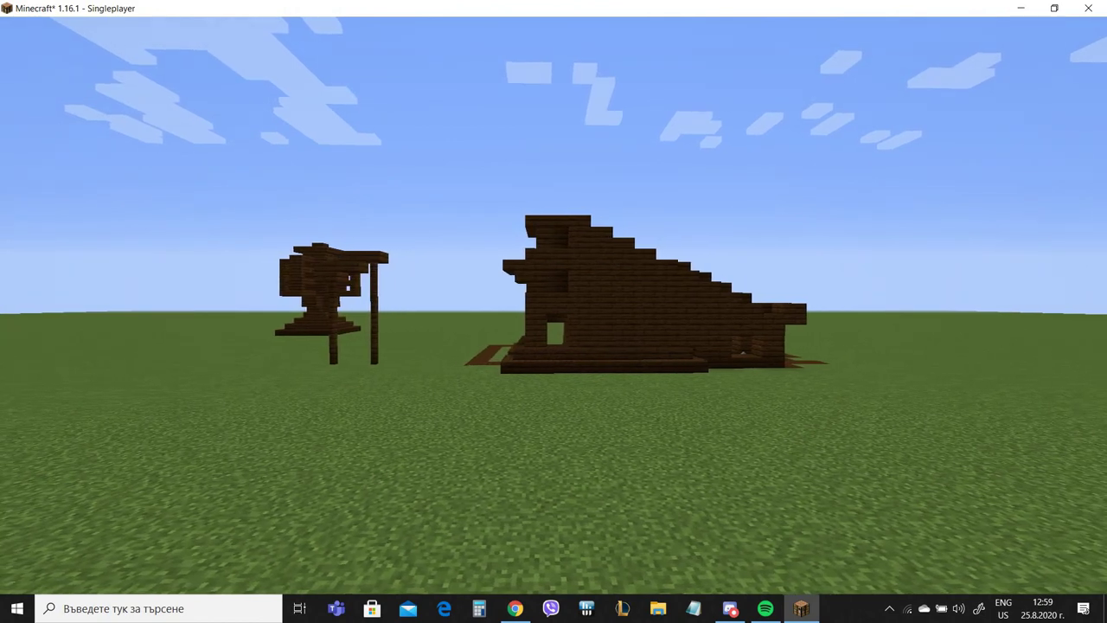